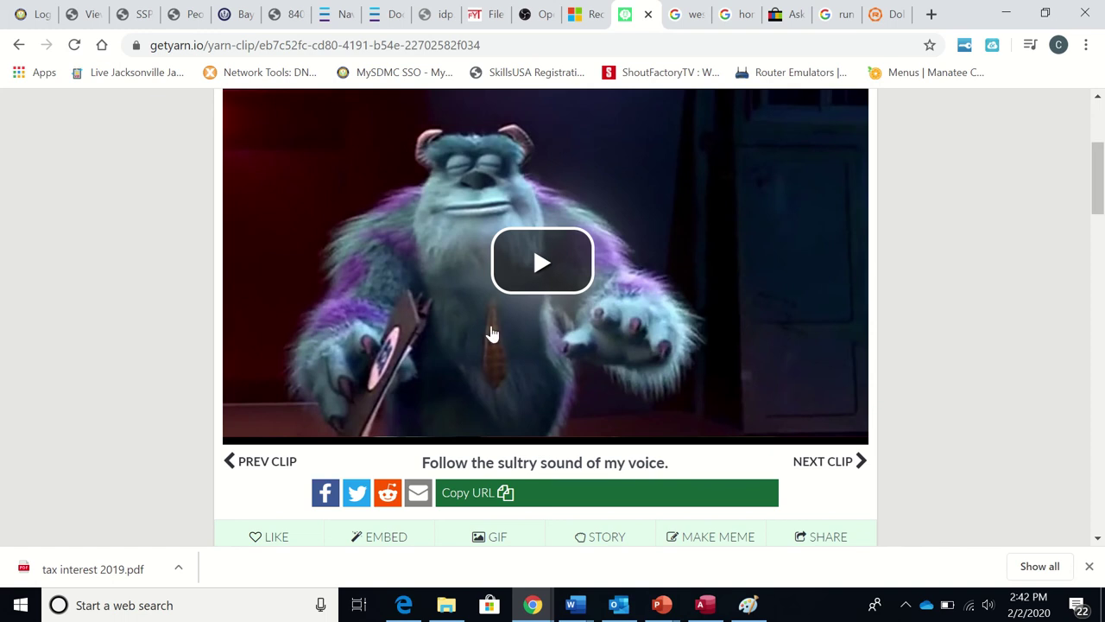
# Play the getyarn movie clip in Chrome, then bring the Access database window forward.
pyautogui.click(543, 262)
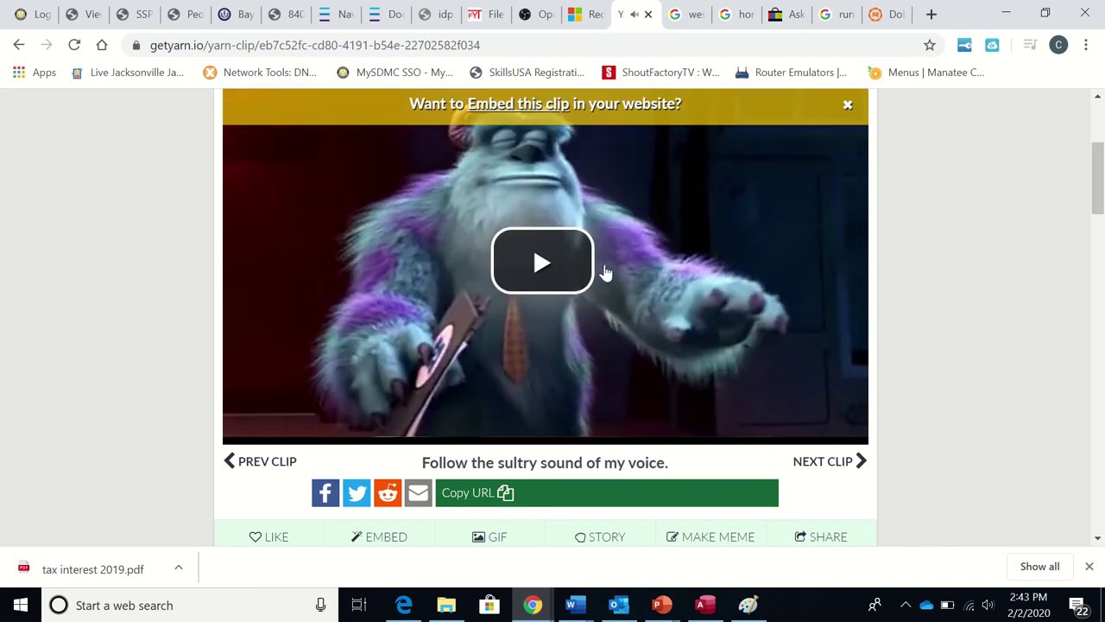
pyautogui.click(540, 263)
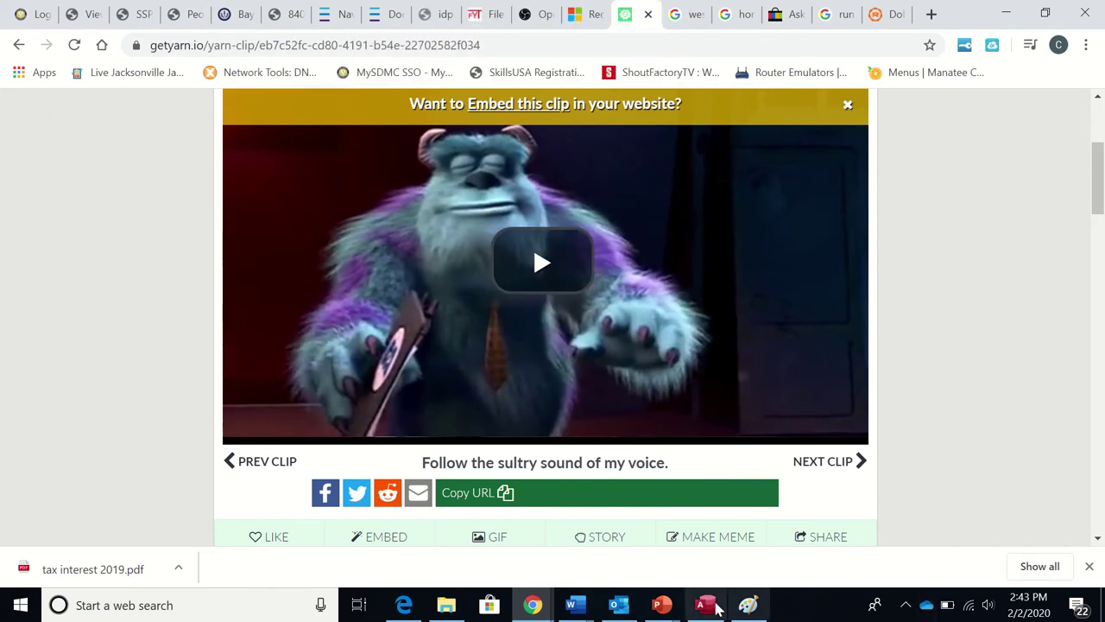
pyautogui.click(707, 608)
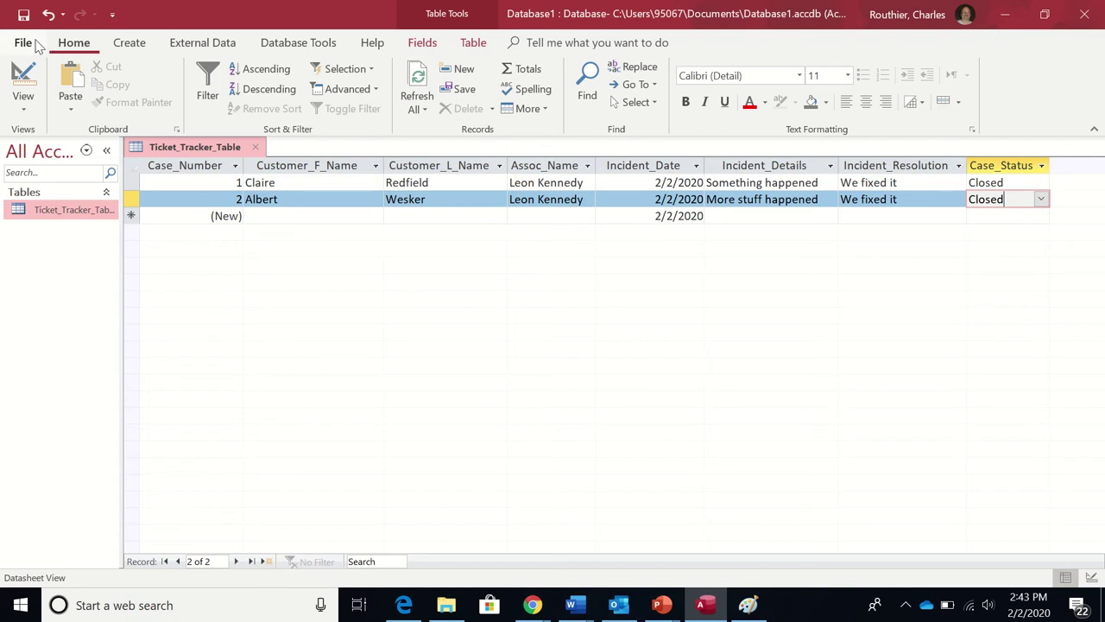
# Create a blank table, switch it to Design View, and name it Employee_Dir_Name.
pyautogui.click(130, 43)
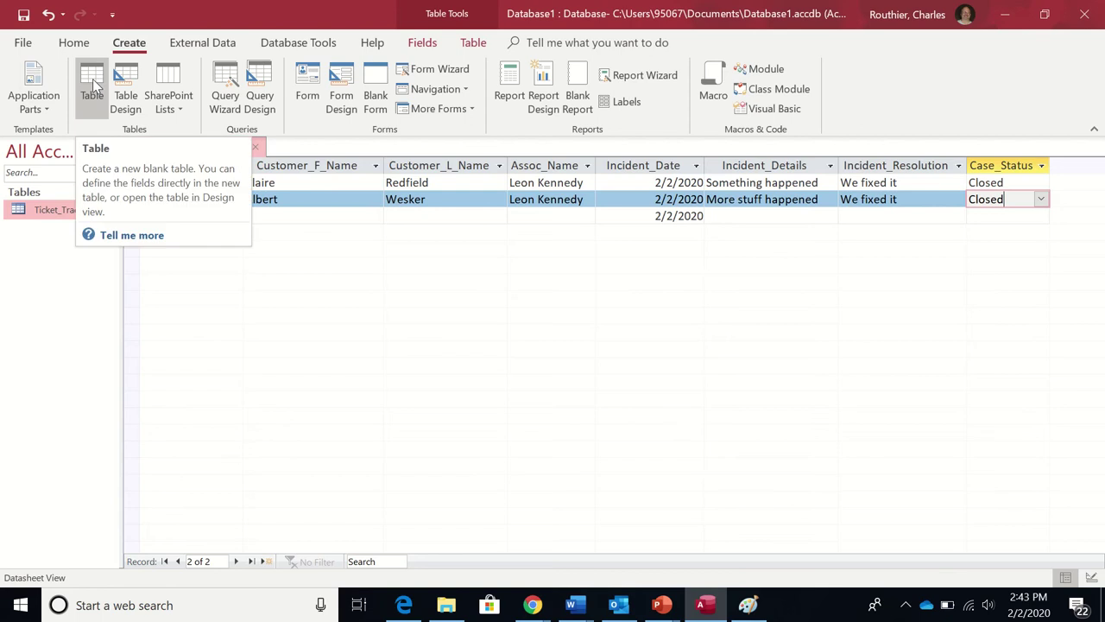
pyautogui.click(92, 82)
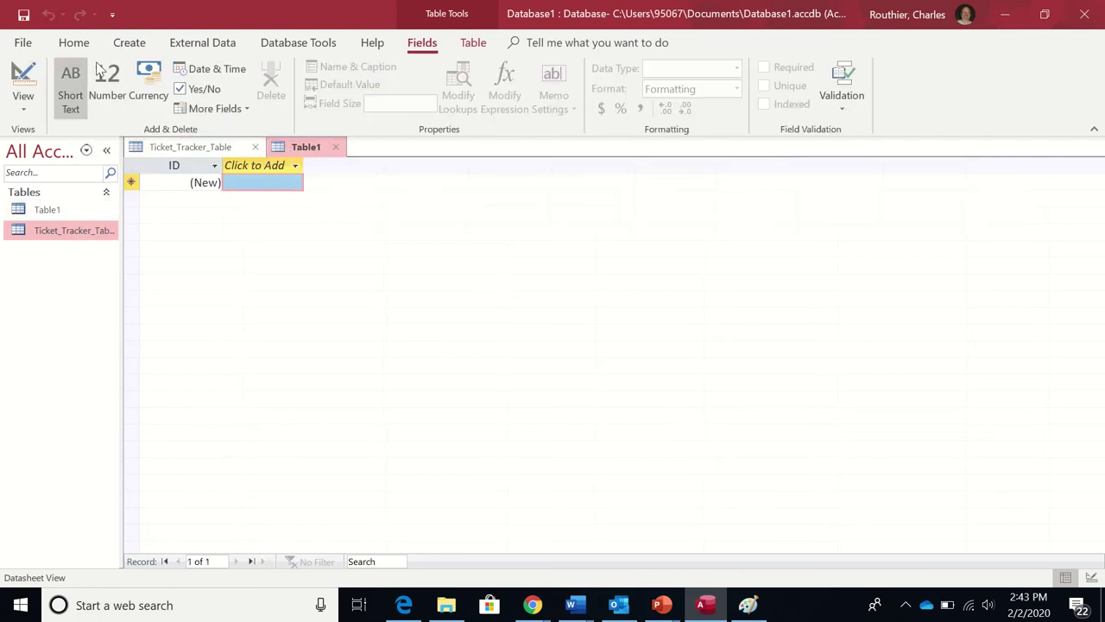
pyautogui.click(24, 108)
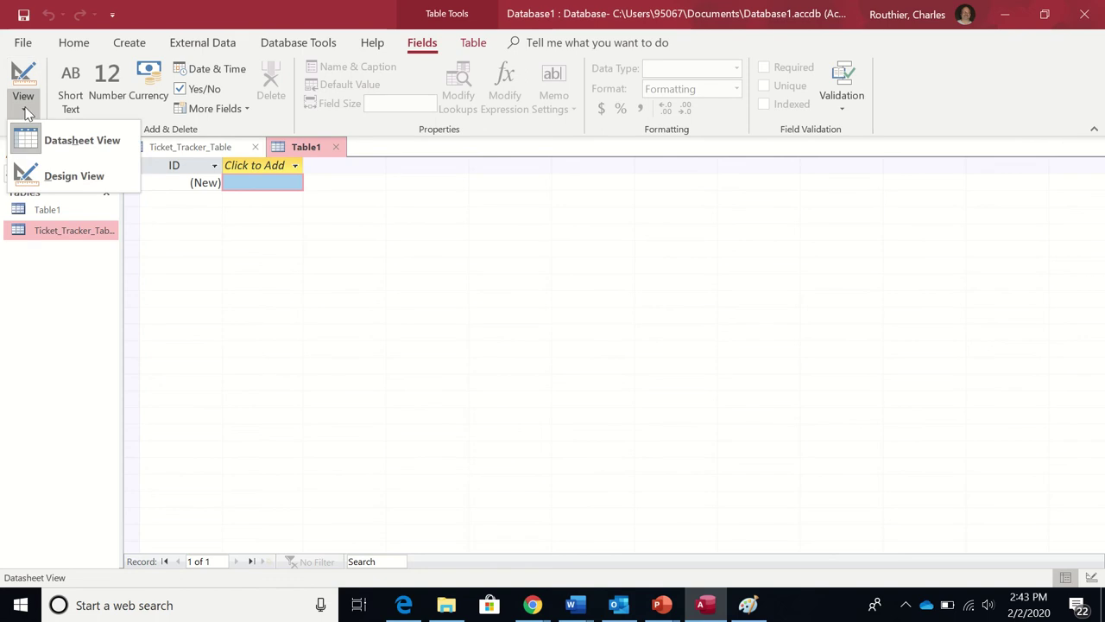
pyautogui.click(81, 176)
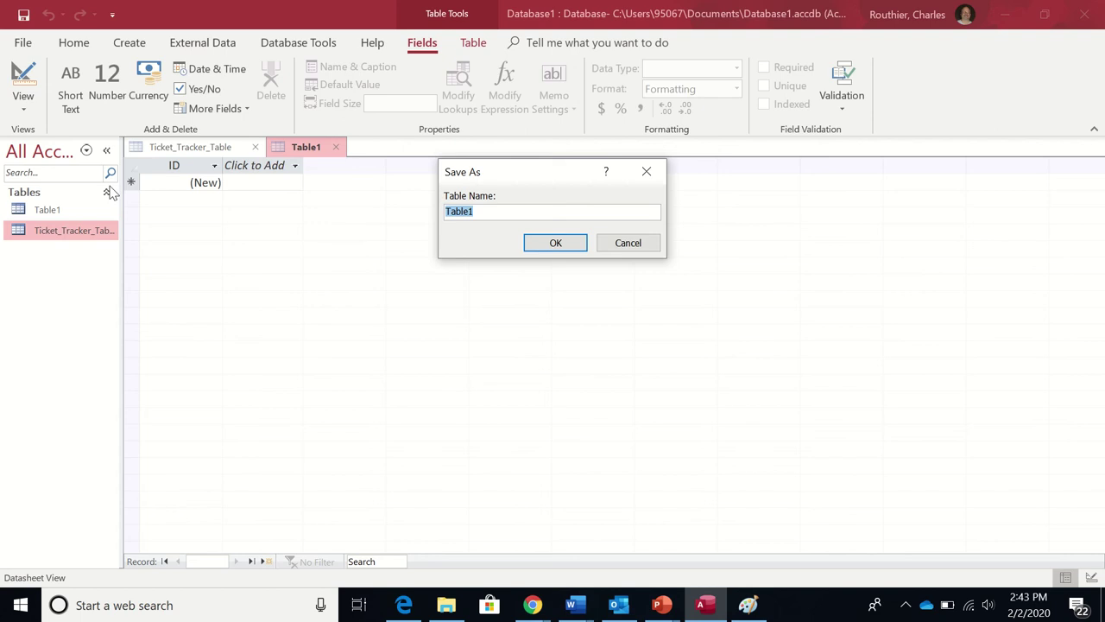
pyautogui.write('Employee')
pyautogui.write('_Dir_Name')
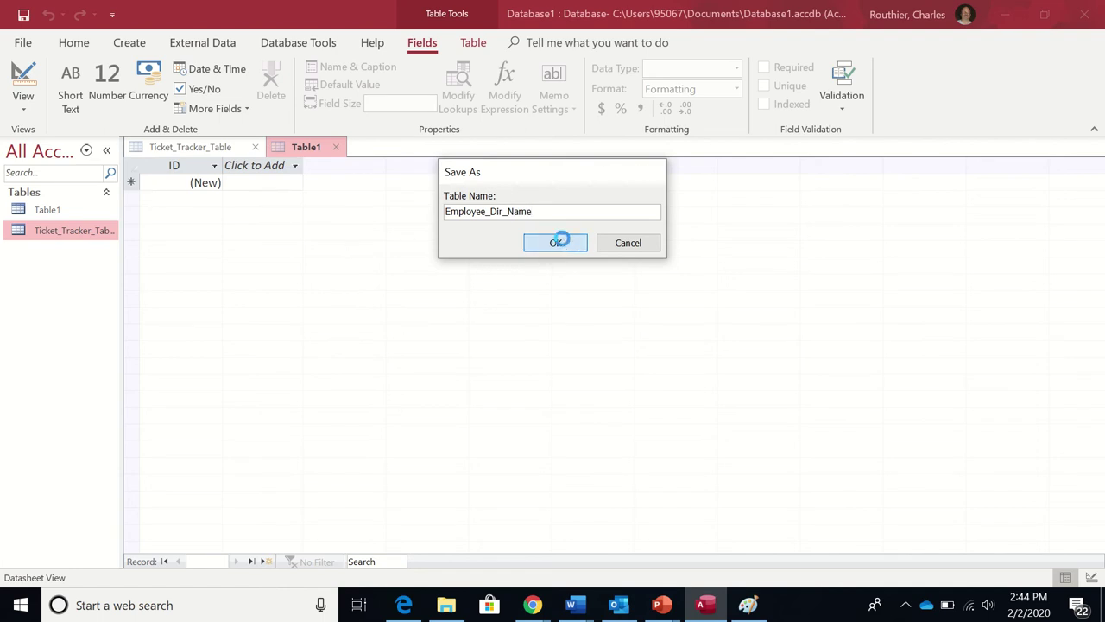
# Save the table, rename the ID field to Emp_Name as Short Text without primary key.
pyautogui.click(560, 241)
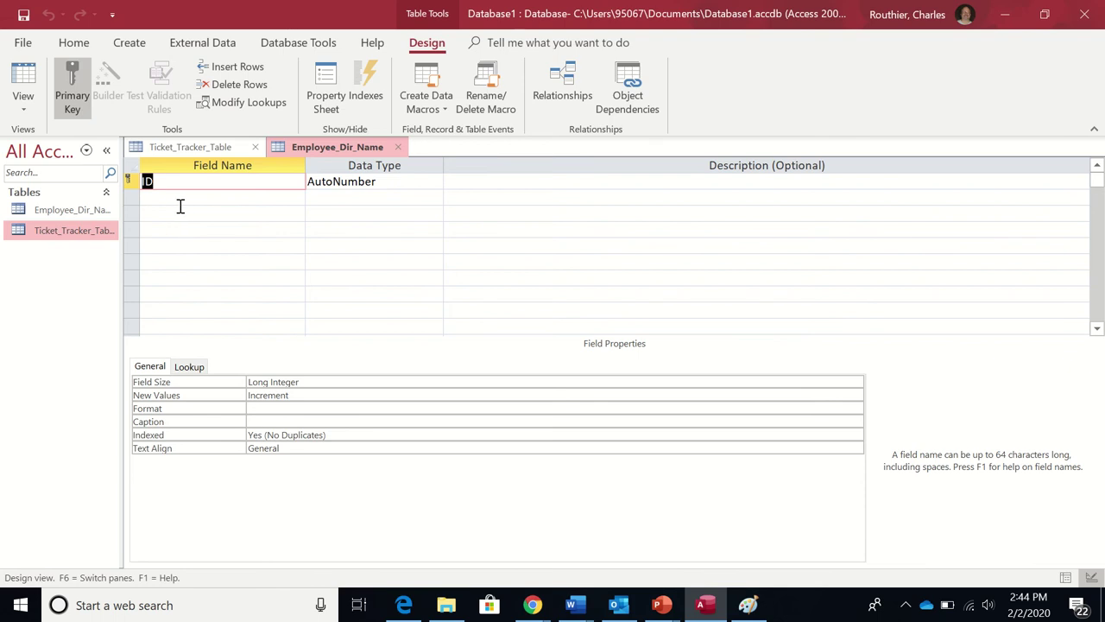
pyautogui.write('EMP_')
pyautogui.press('BackSpace')
pyautogui.press('BackSpace')
pyautogui.press('BackSpace')
pyautogui.press('BackSpace')
pyautogui.write('Emp_Name')
pyautogui.rightClick(130, 182)
pyautogui.click(169, 192)
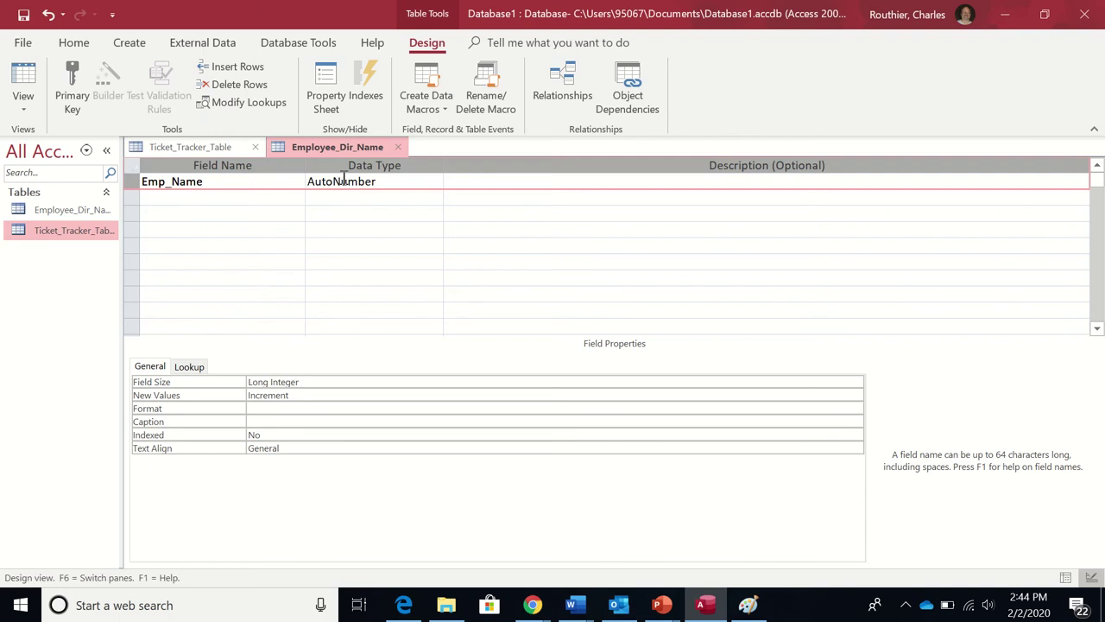
pyautogui.click(378, 181)
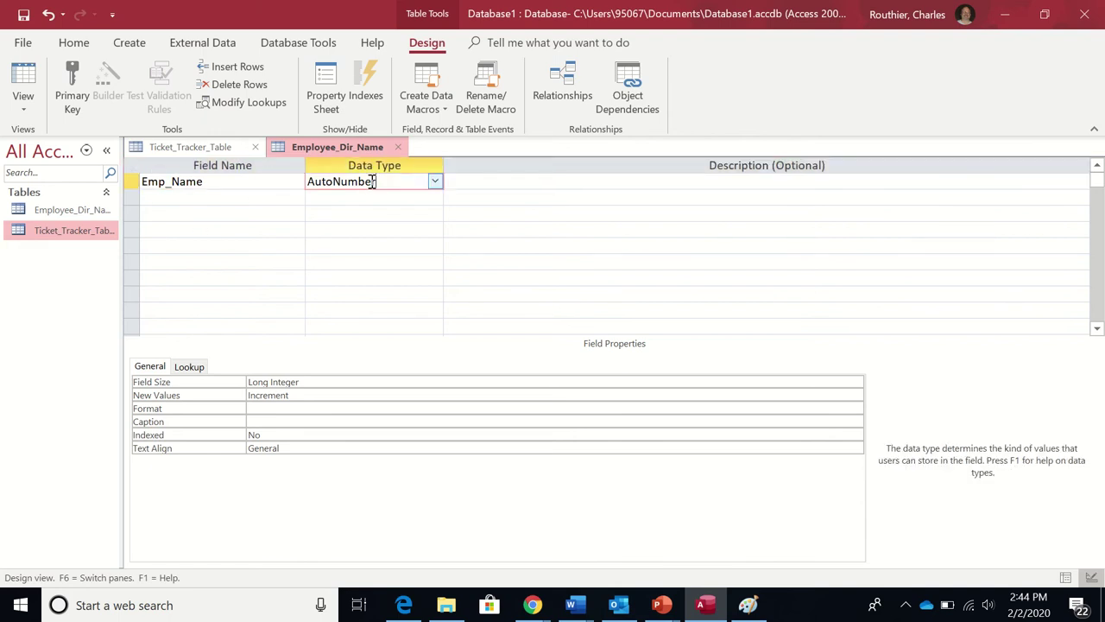
pyautogui.click(437, 184)
pyautogui.click(397, 198)
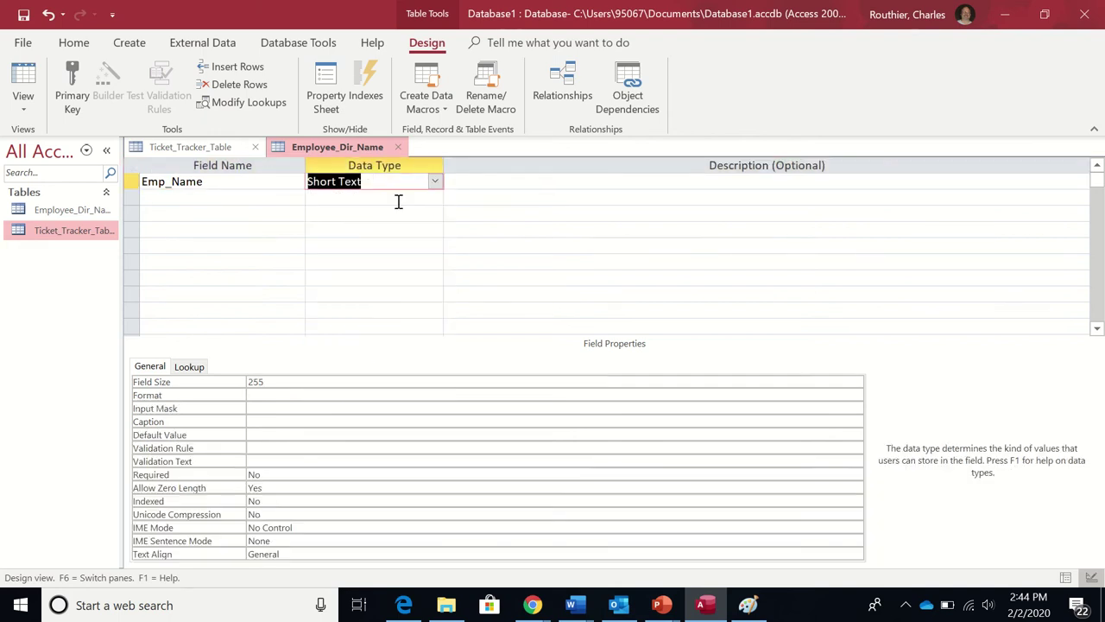
# Add a second field named Emp_ID with the Short Text data type.
pyautogui.click(202, 197)
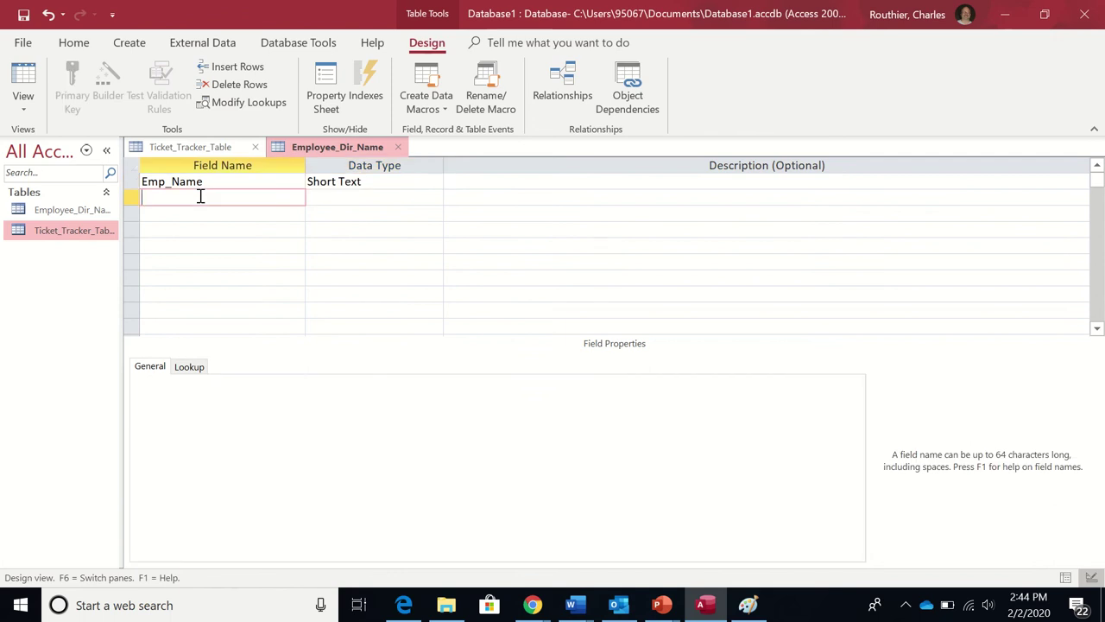
pyautogui.write('Emp_ID')
pyautogui.press('Tab')
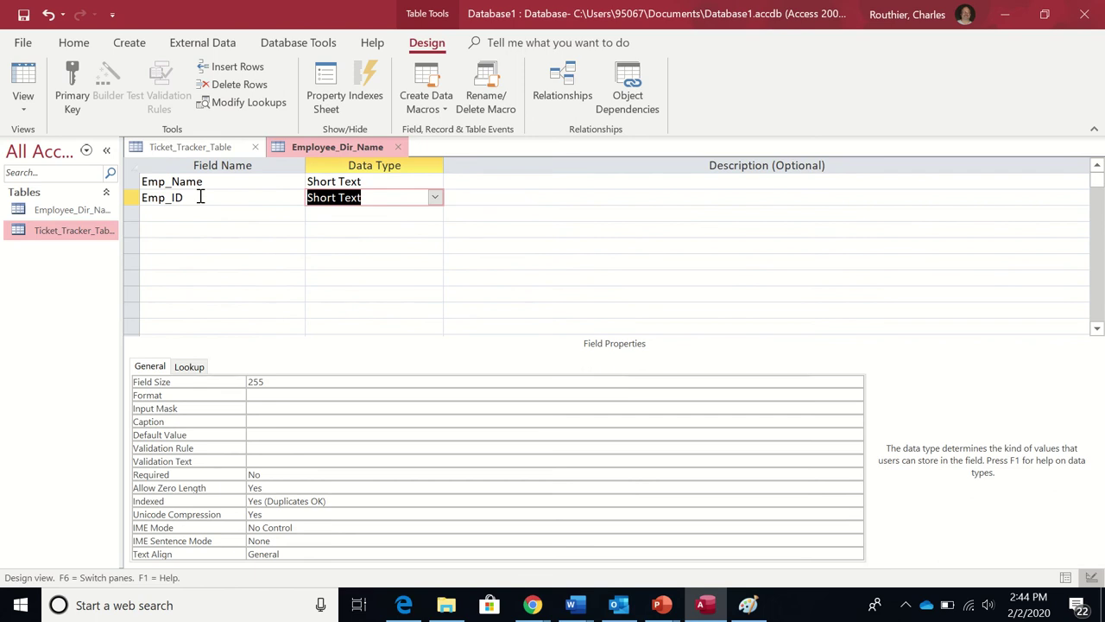
pyautogui.rightClick(200, 197)
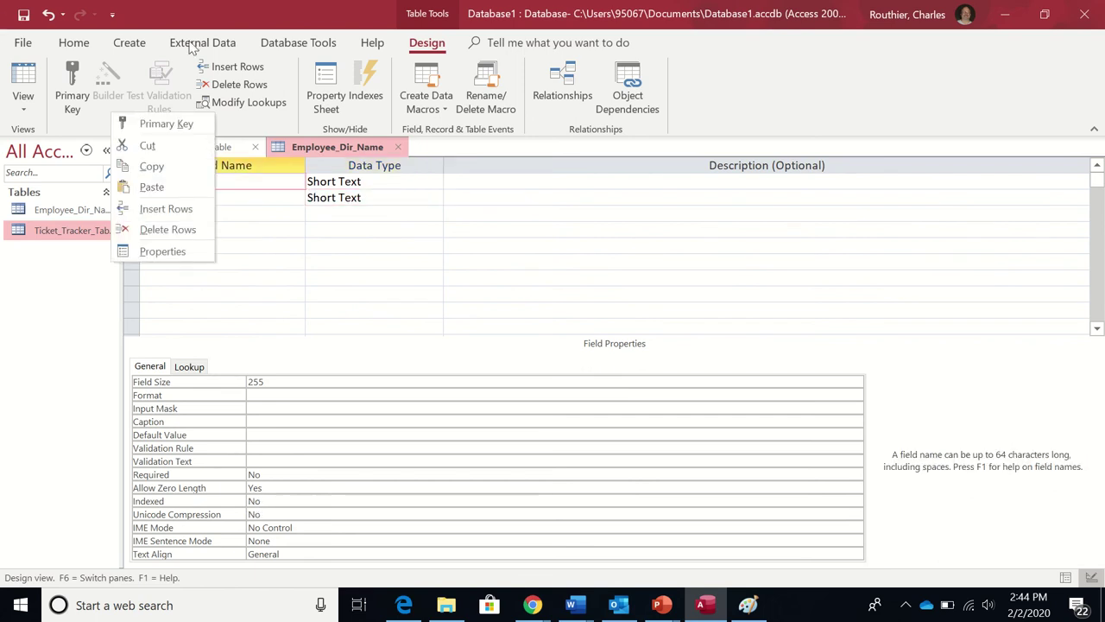
pyautogui.click(384, 198)
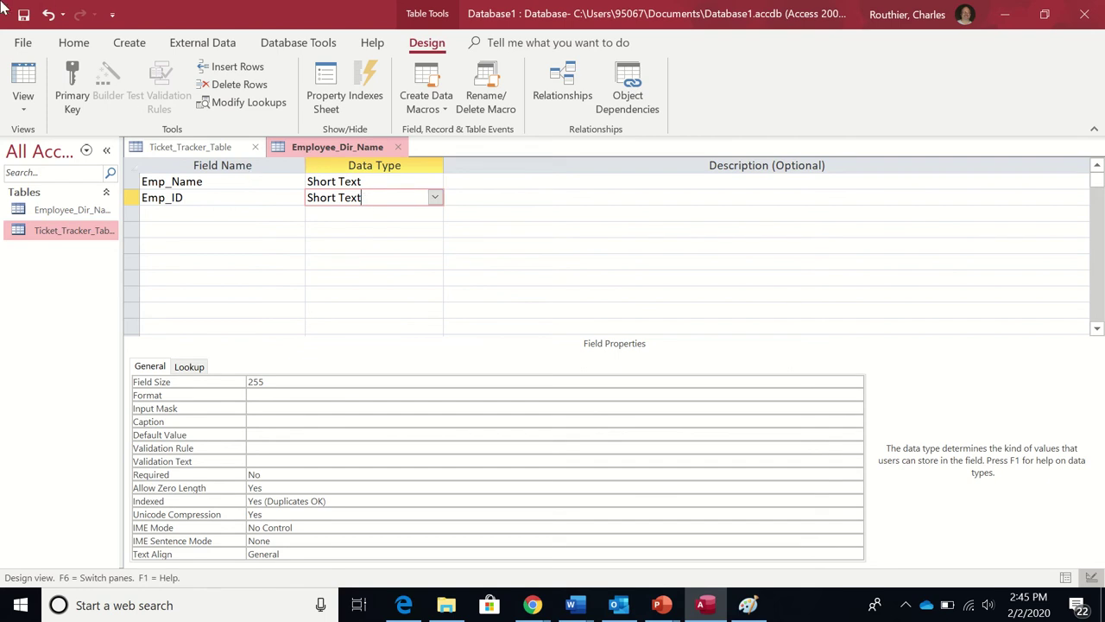
# Save the Employee_Dir_Name design and switch the table to Datasheet View.
pyautogui.moveTo(24, 14)
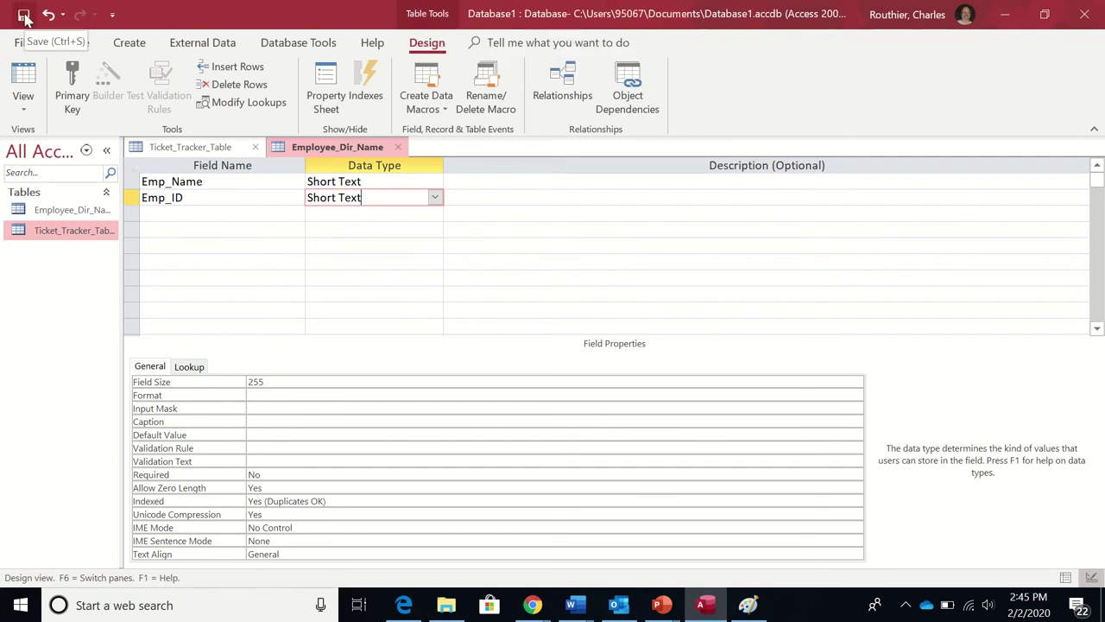
pyautogui.click(24, 17)
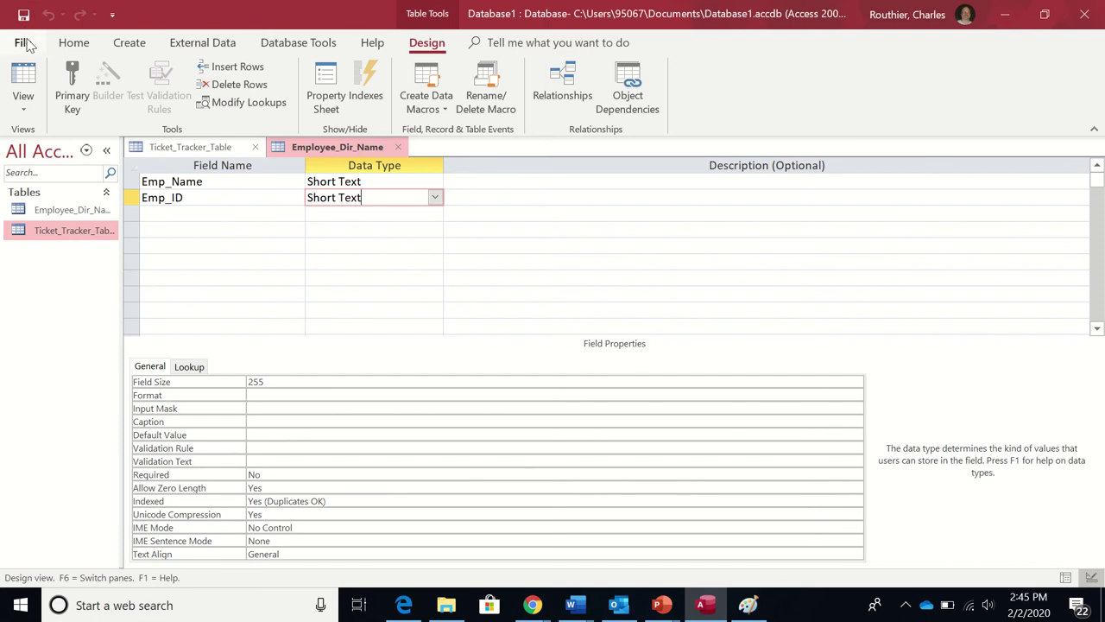
pyautogui.click(24, 45)
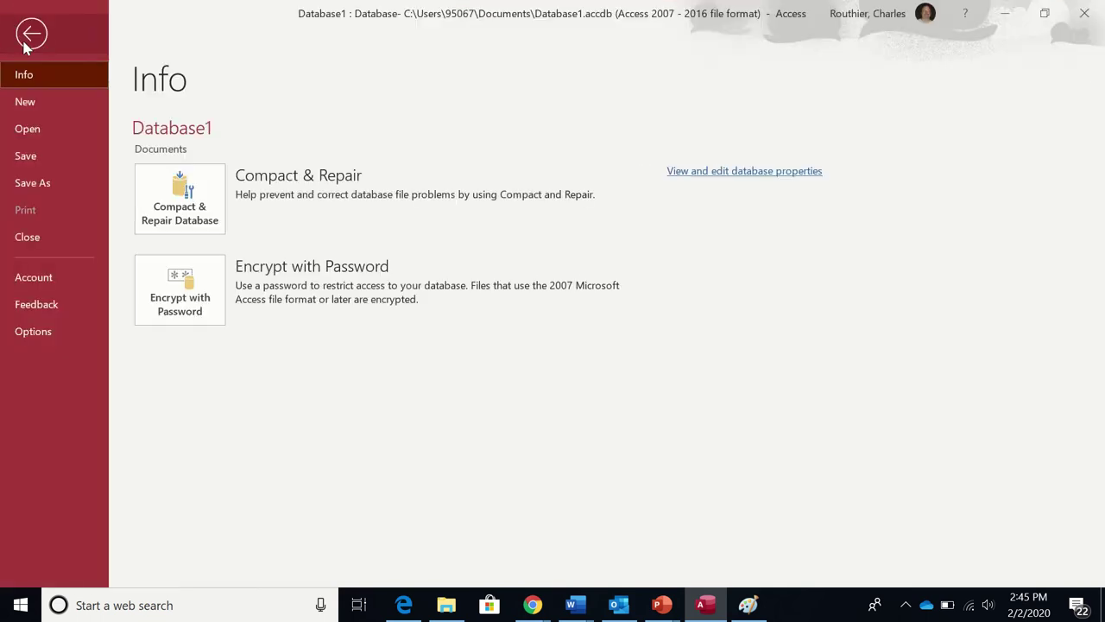
pyautogui.click(26, 31)
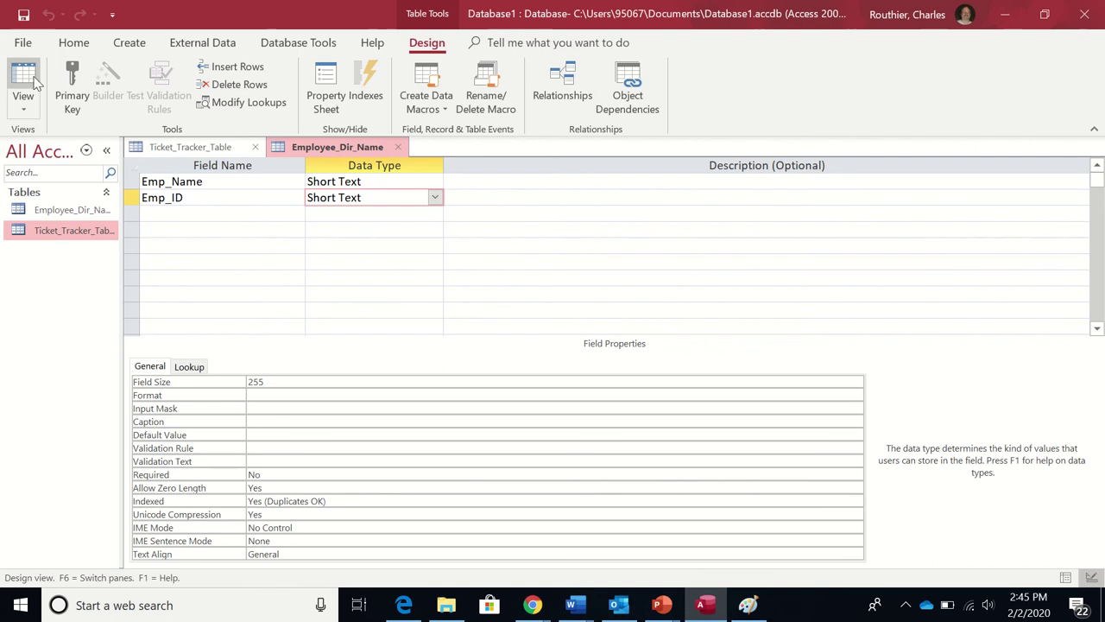
pyautogui.click(28, 108)
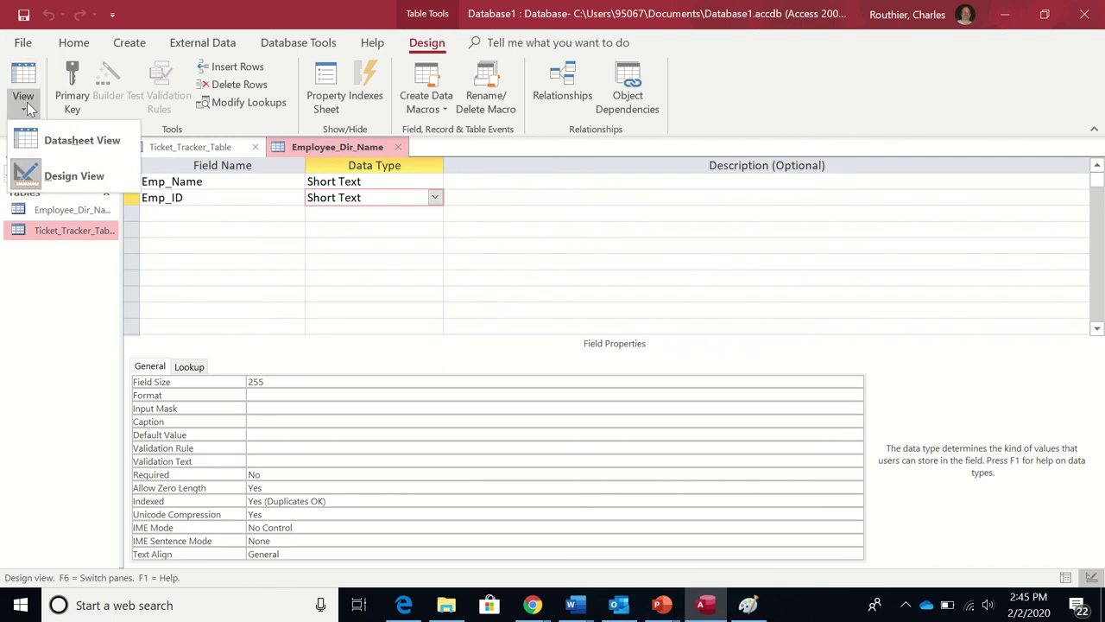
pyautogui.click(99, 143)
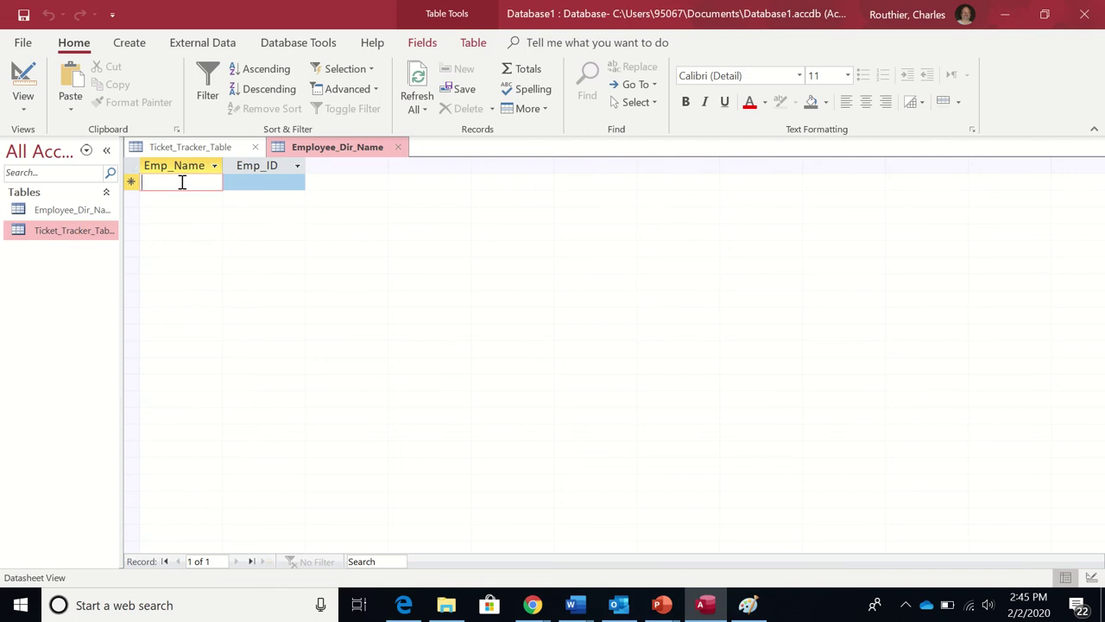
# Enter the first two employee records, with their names and IDs Emp001 and Emp002.
pyautogui.write('L')
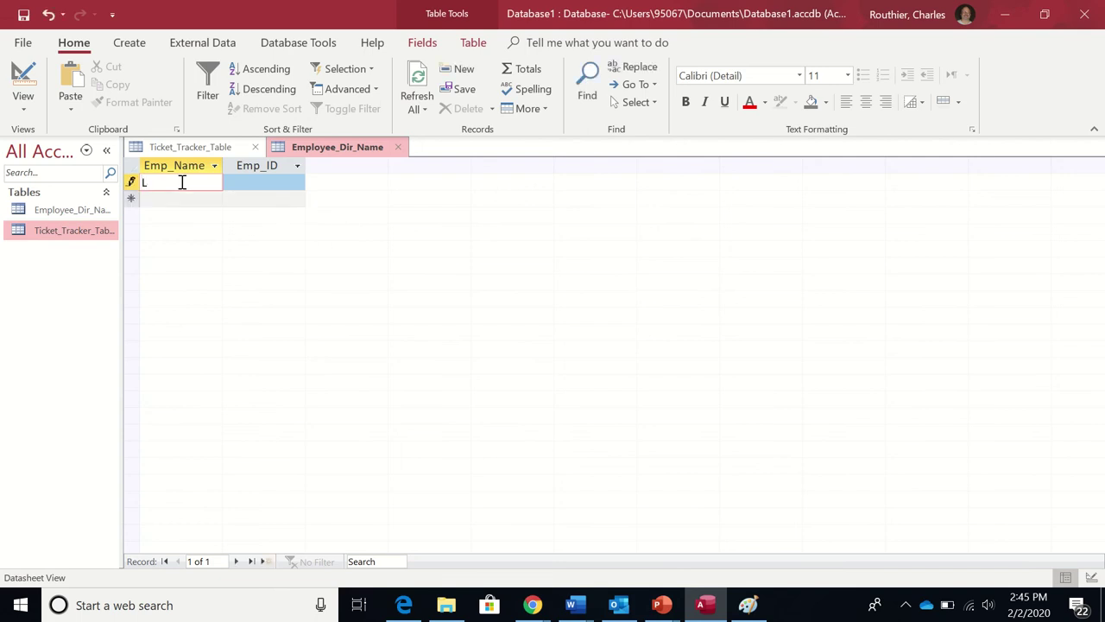
pyautogui.write('eon Kennedy')
pyautogui.press('Tab')
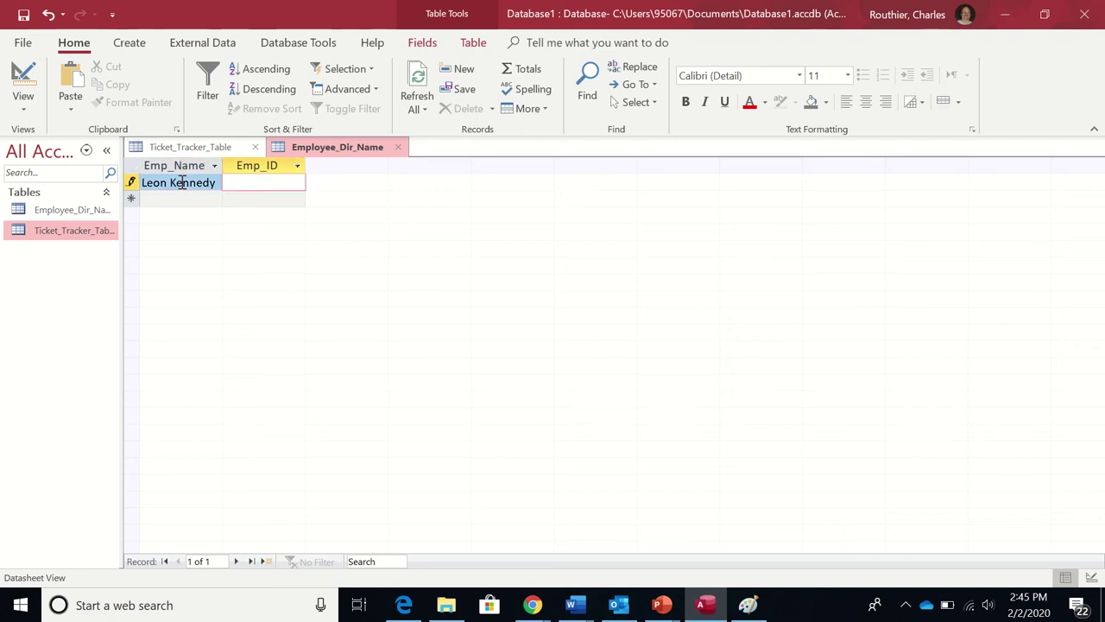
pyautogui.write('Emp001')
pyautogui.press('Tab')
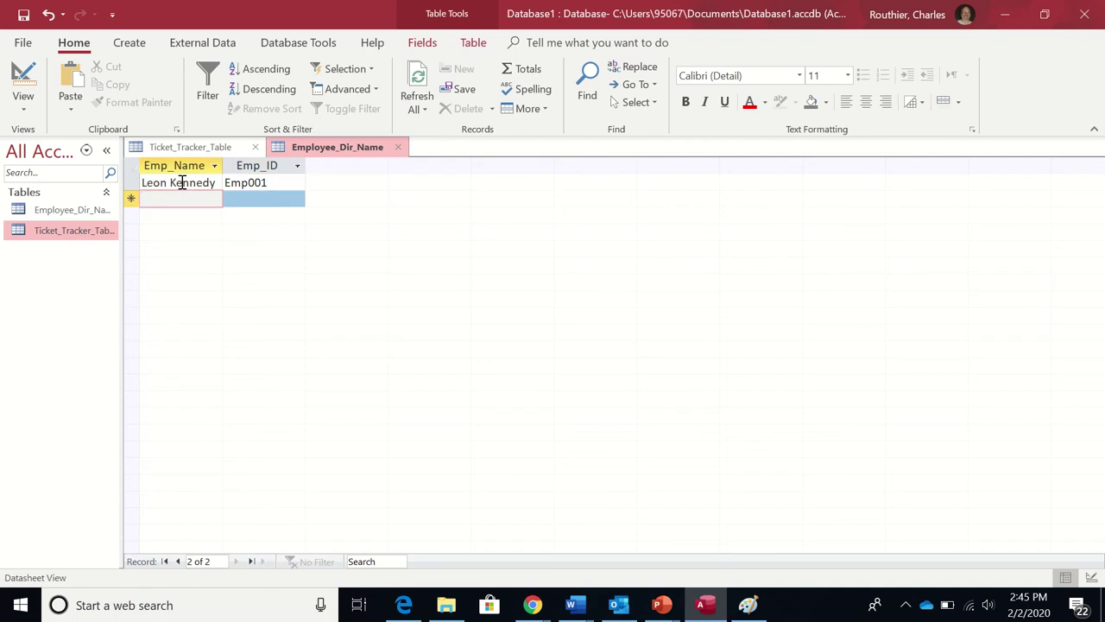
pyautogui.write('Bar')
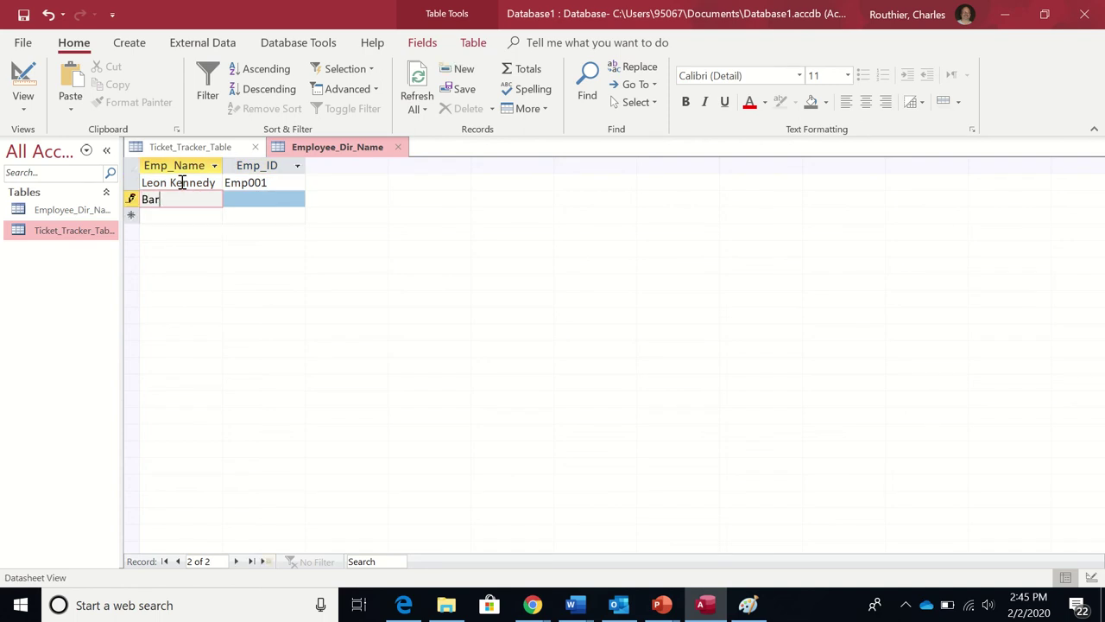
pyautogui.write('ry Burton')
pyautogui.press('Tab')
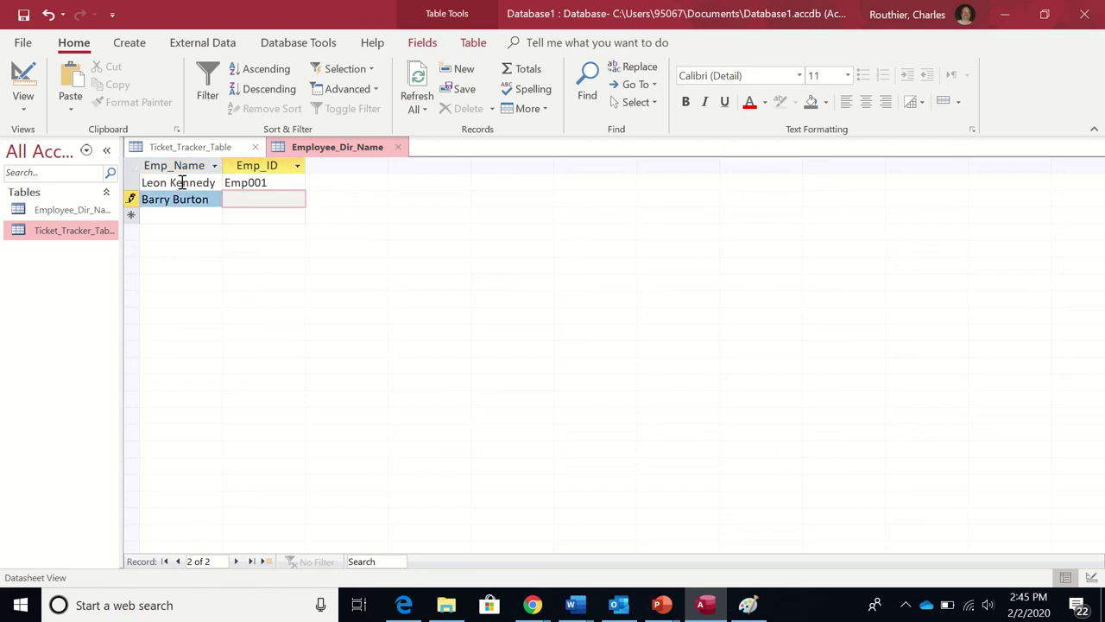
pyautogui.write('Emp002')
pyautogui.press('Tab')
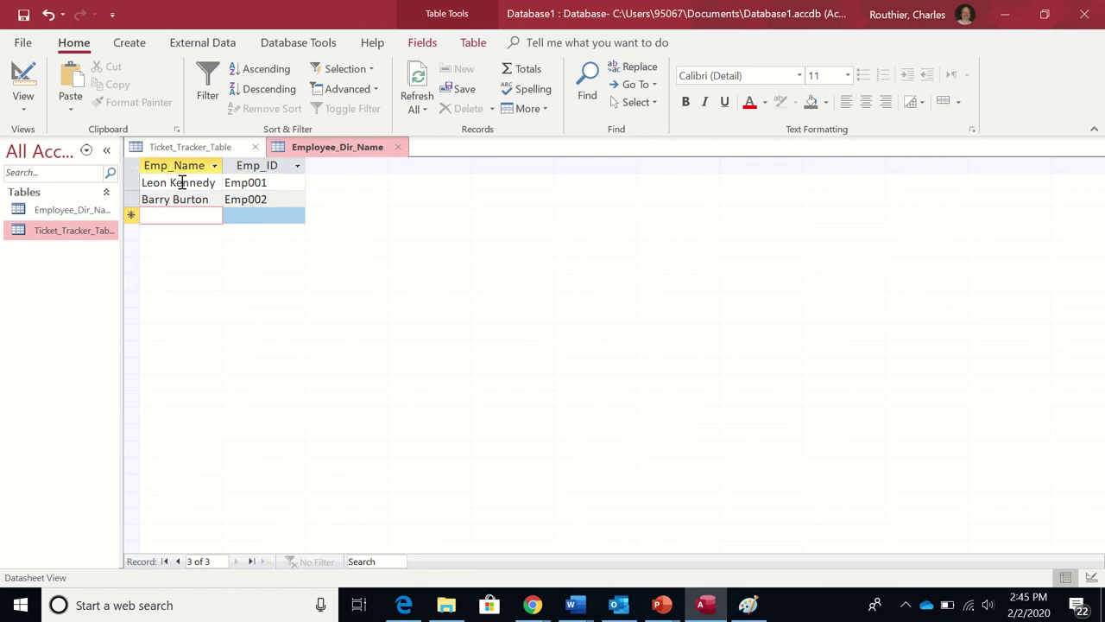
# Add the third employee's name with ID Emp003 and widen the Emp_Name column.
pyautogui.write('Ji')
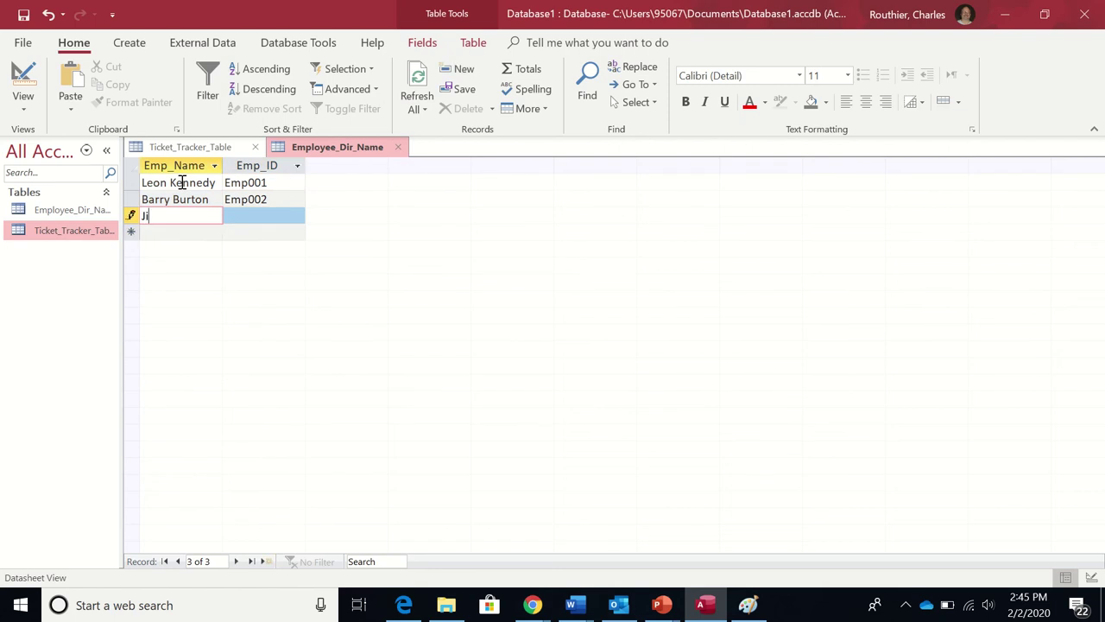
pyautogui.write('ll Valentine')
pyautogui.press('Tab')
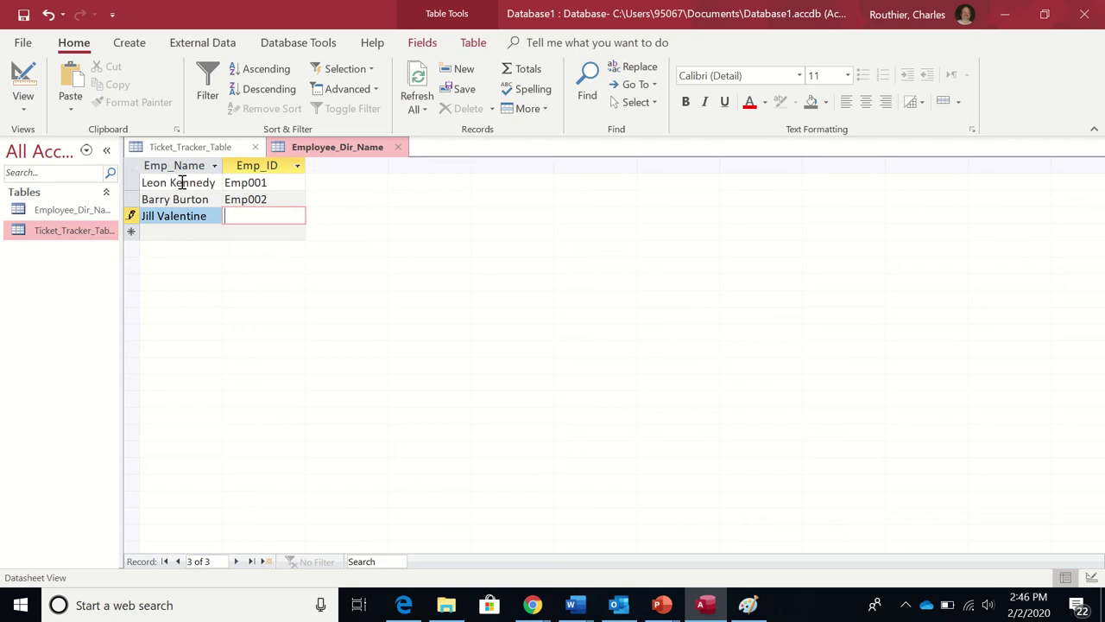
pyautogui.write('Emp003')
pyautogui.press('Tab')
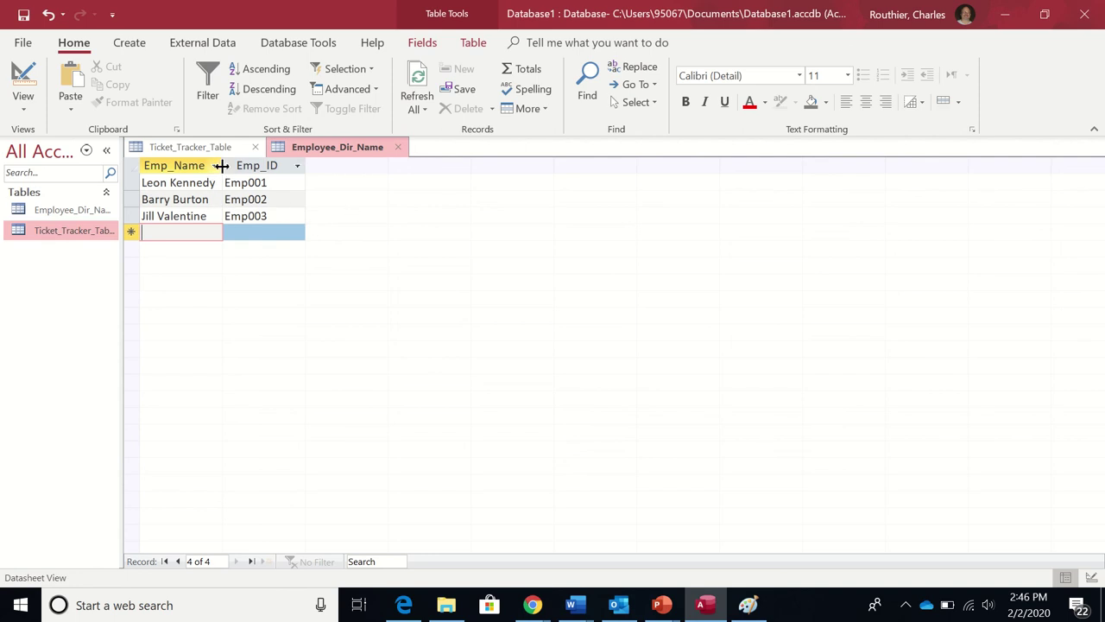
pyautogui.moveTo(221, 165); pyautogui.dragTo(234, 164)
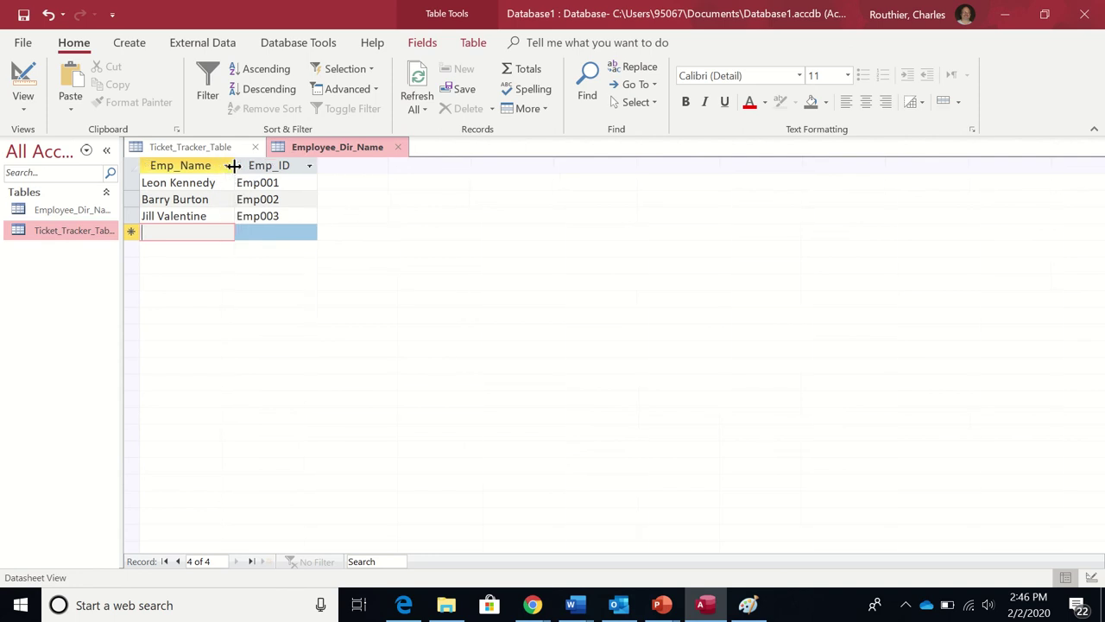
# Close the Employee_Dir_Name table tab to return to Ticket_Tracker_Table.
pyautogui.click(399, 151)
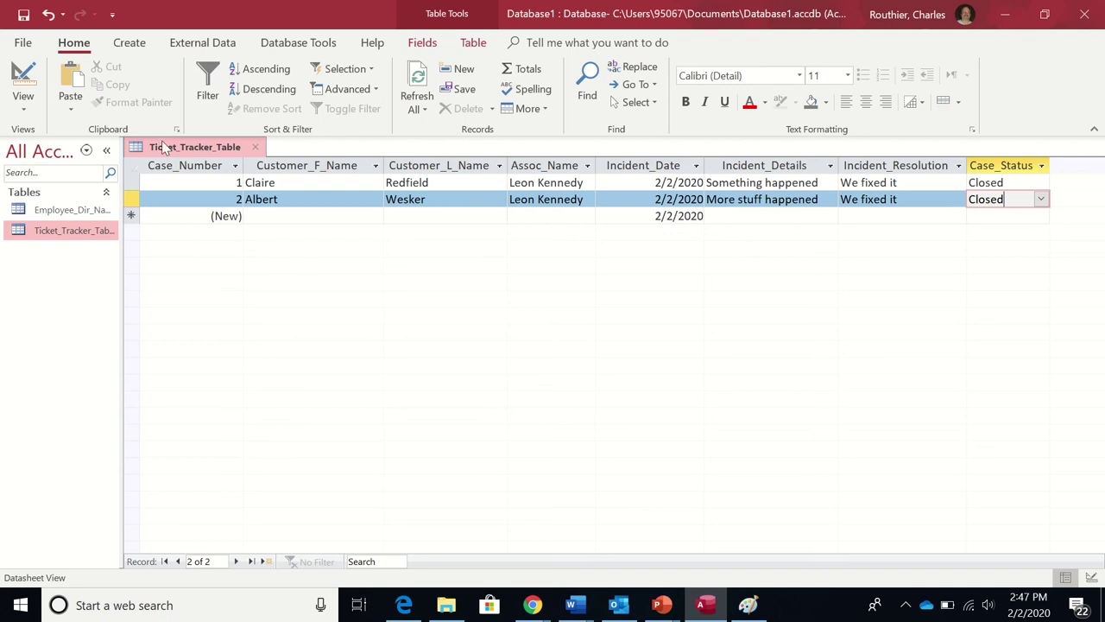
# Open Ticket_Tracker_Table in Design View and start the Lookup Wizard on Assoc_Name's data type.
pyautogui.click(22, 111)
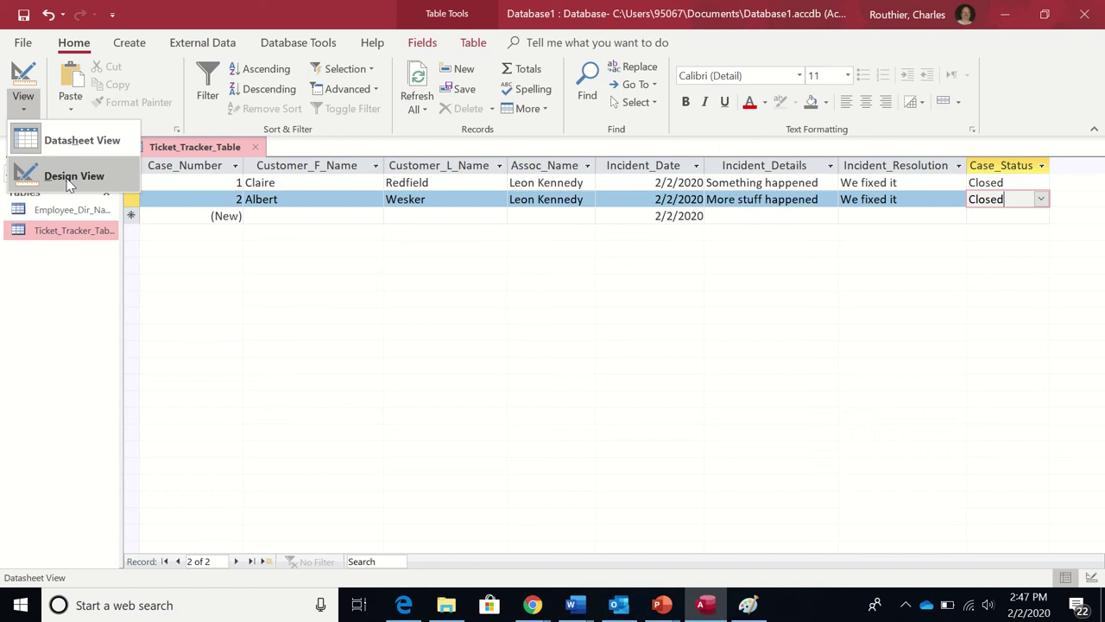
pyautogui.click(69, 178)
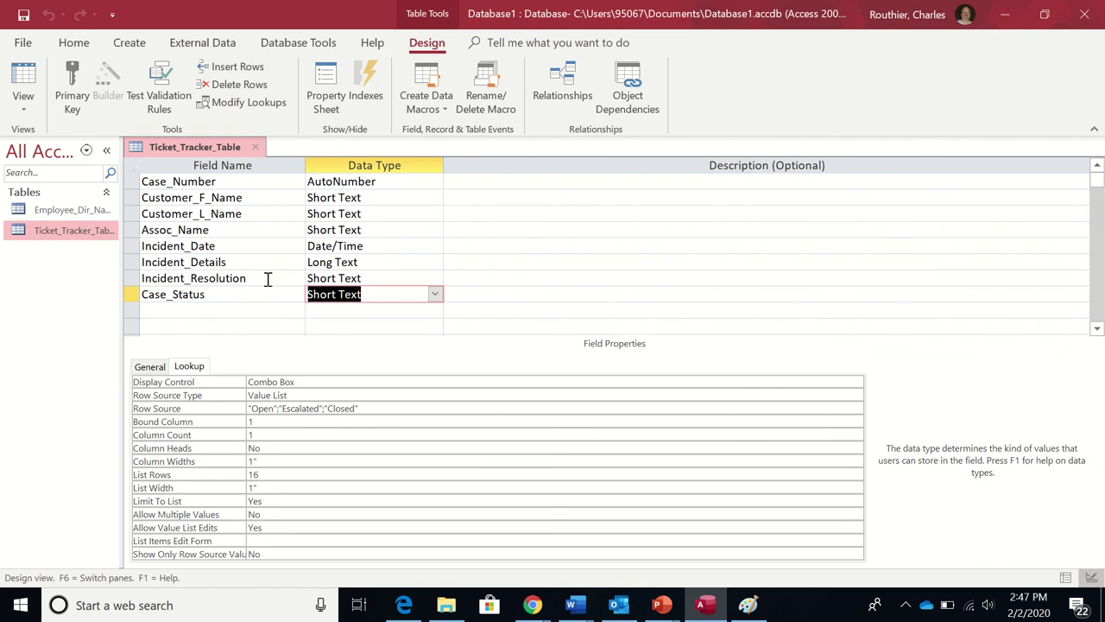
pyautogui.click(229, 230)
pyautogui.click(354, 230)
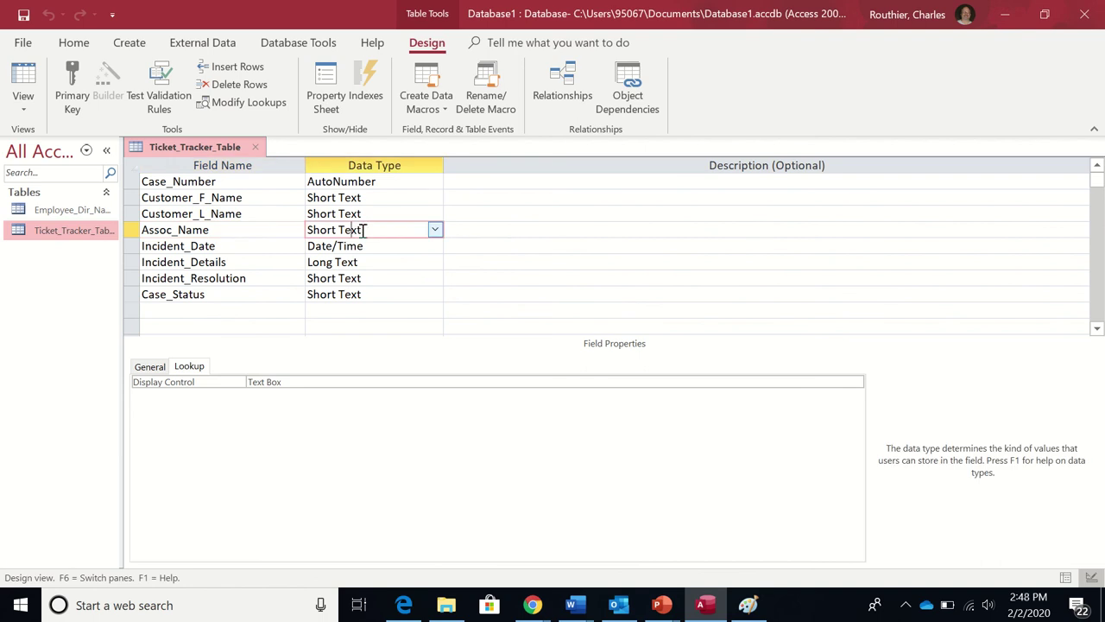
pyautogui.click(435, 230)
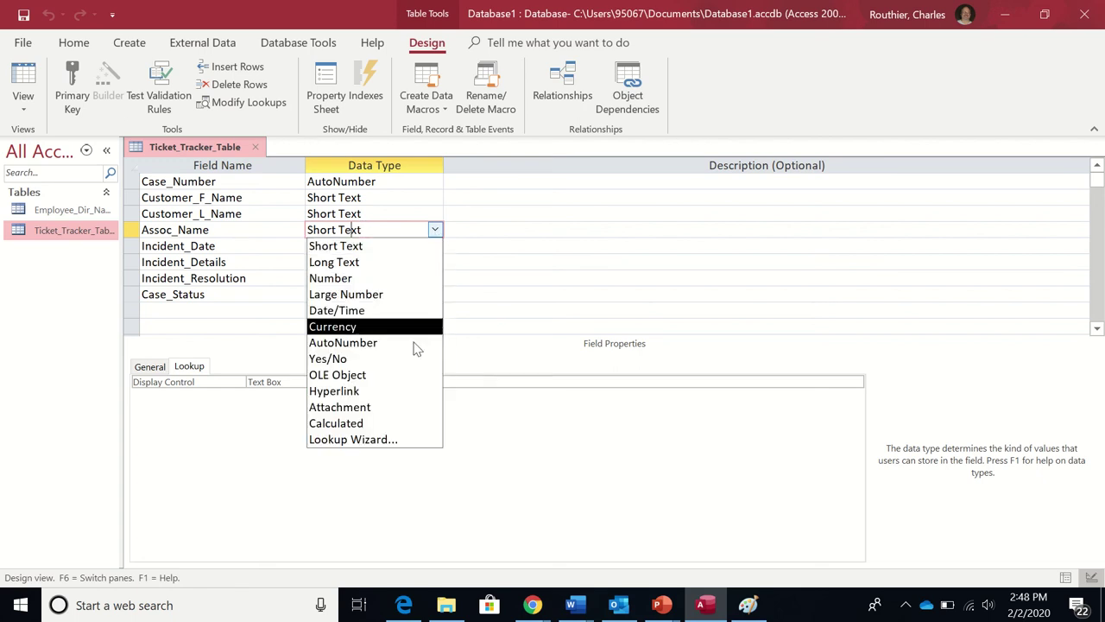
pyautogui.click(405, 441)
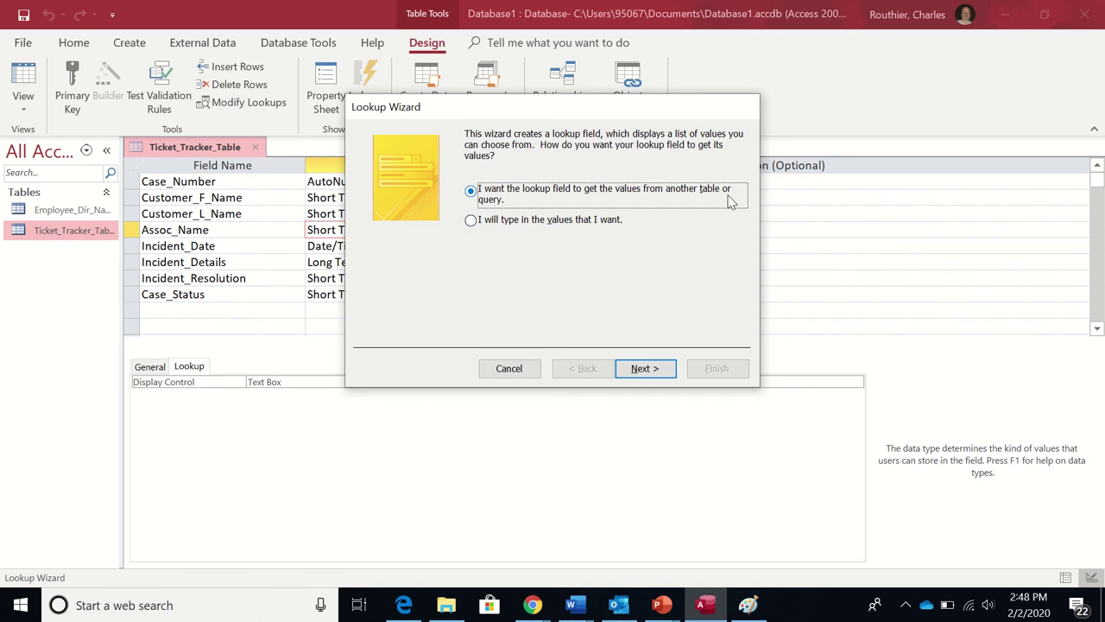
# Source the lookup from table Employee_Dir_Name, selecting its Emp_Name field.
pyautogui.click(656, 374)
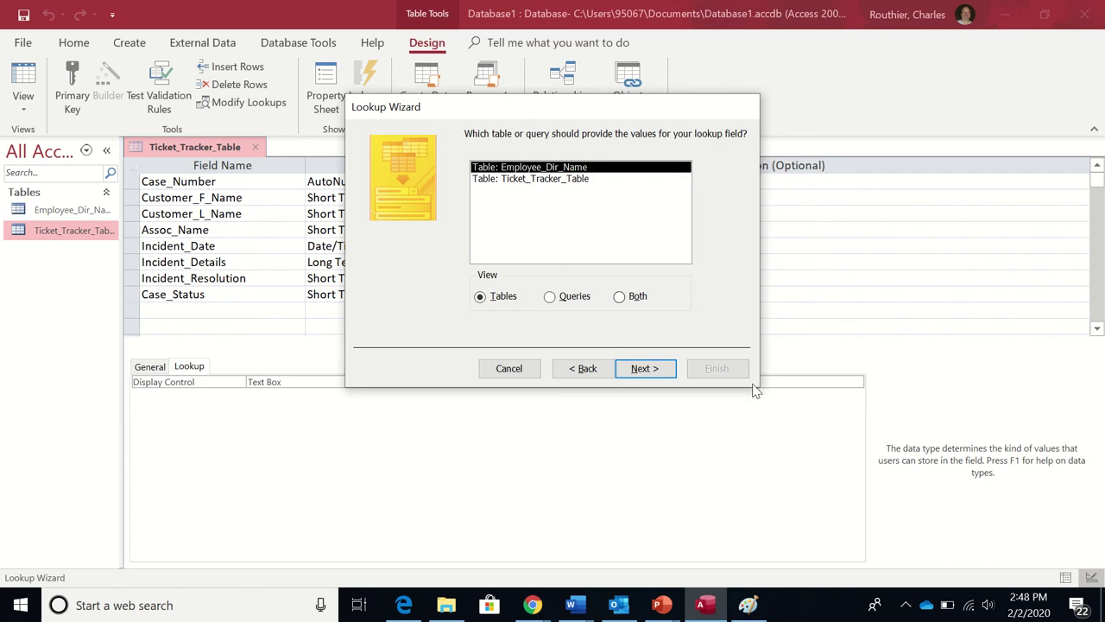
pyautogui.click(642, 368)
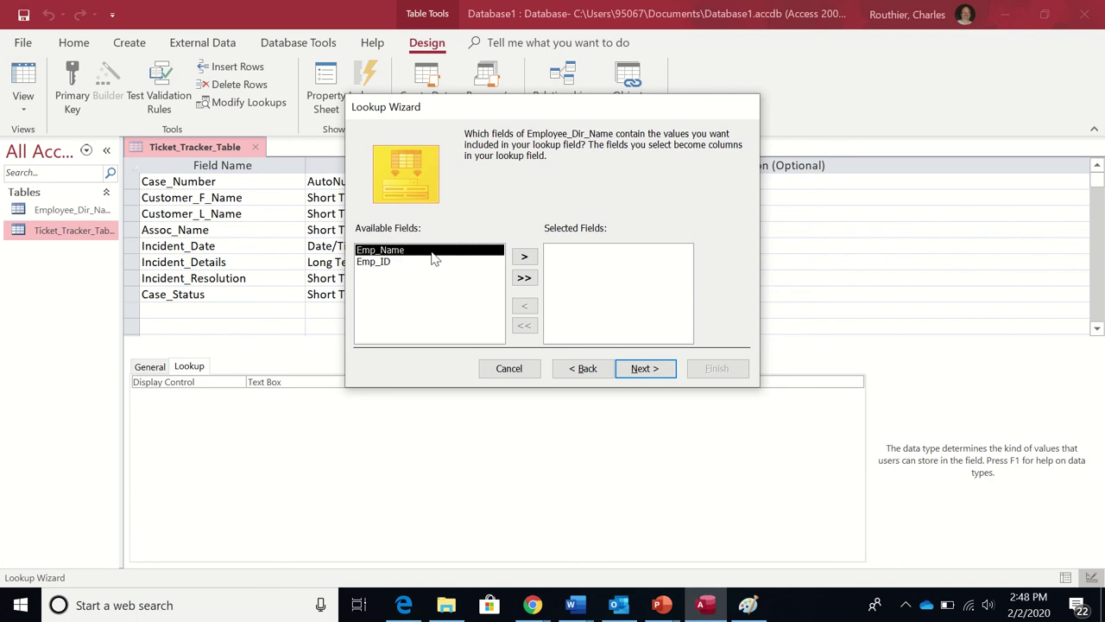
pyautogui.click(524, 257)
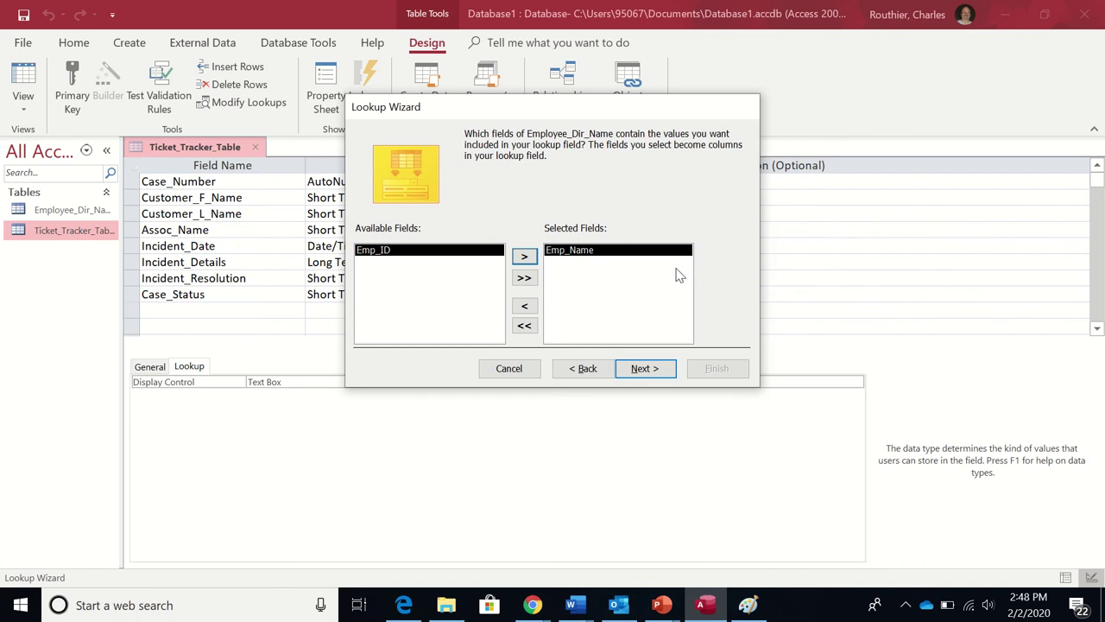
pyautogui.click(656, 369)
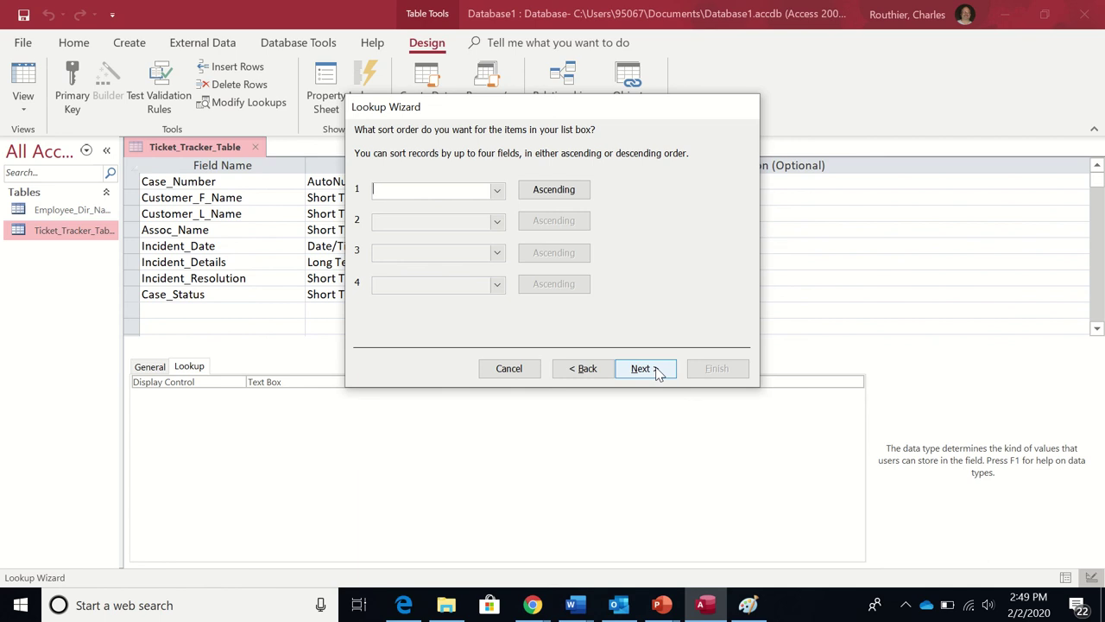
# Sort the lookup ascending by Emp_Name and widen the Emp_Name column slightly.
pyautogui.click(498, 191)
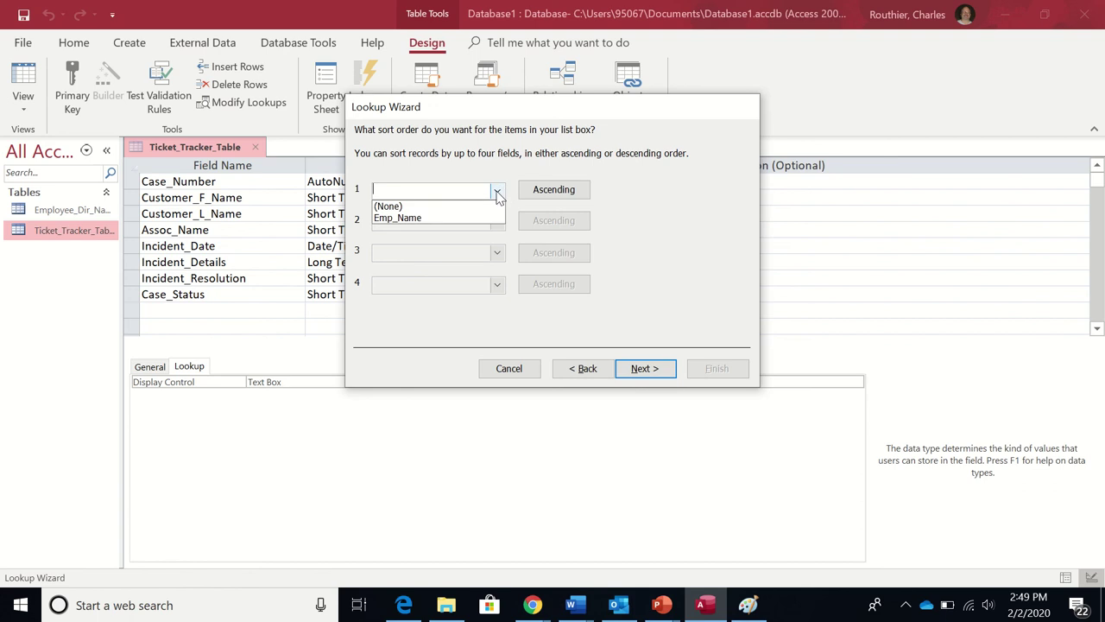
pyautogui.click(425, 218)
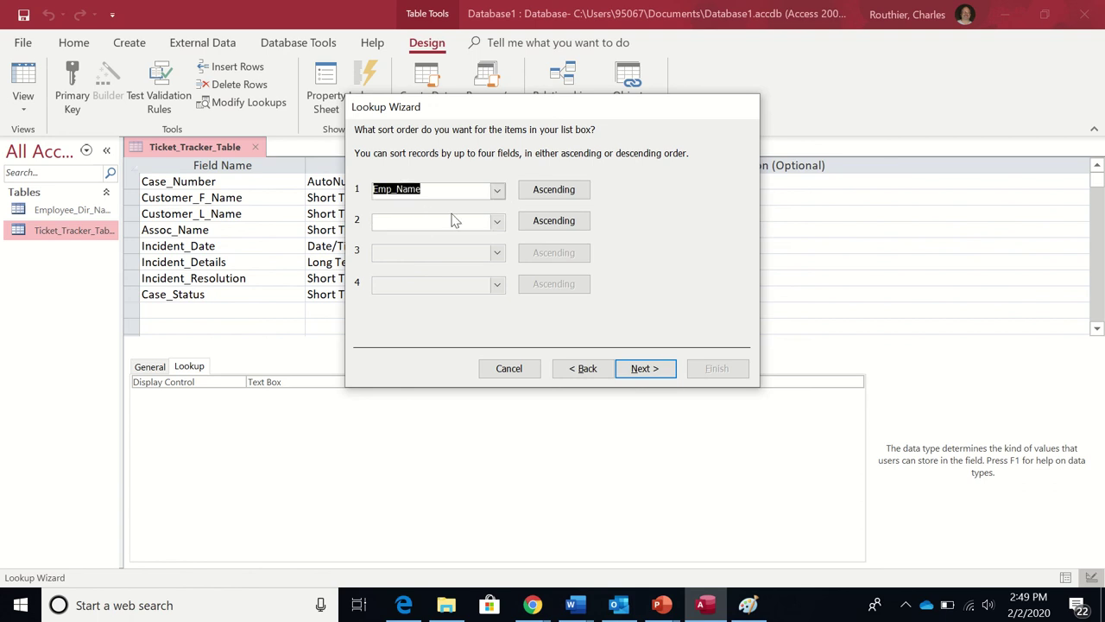
pyautogui.click(660, 371)
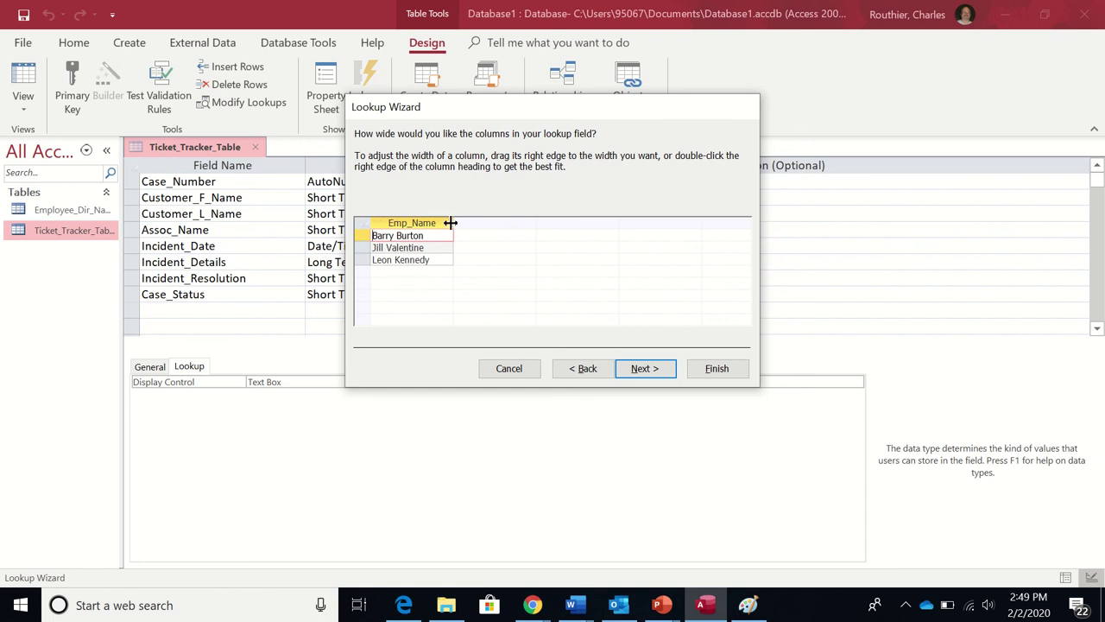
pyautogui.moveTo(450, 223); pyautogui.dragTo(463, 223)
pyautogui.click(663, 384)
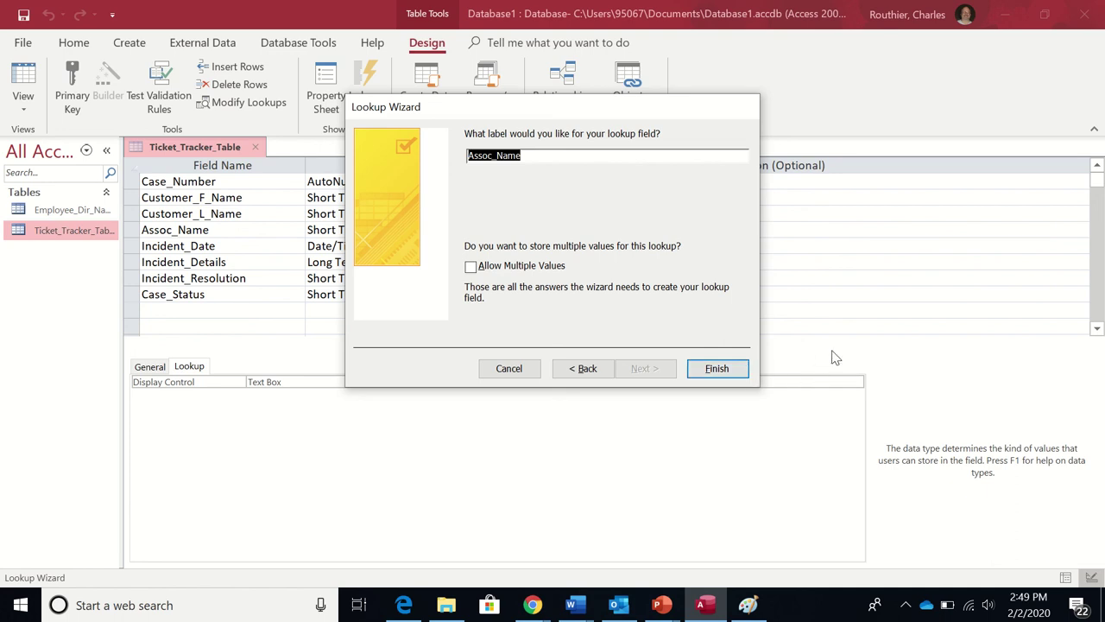
# Finish the Assoc_Name lookup wizard and confirm saving Ticket_Tracker_Table.
pyautogui.click(725, 369)
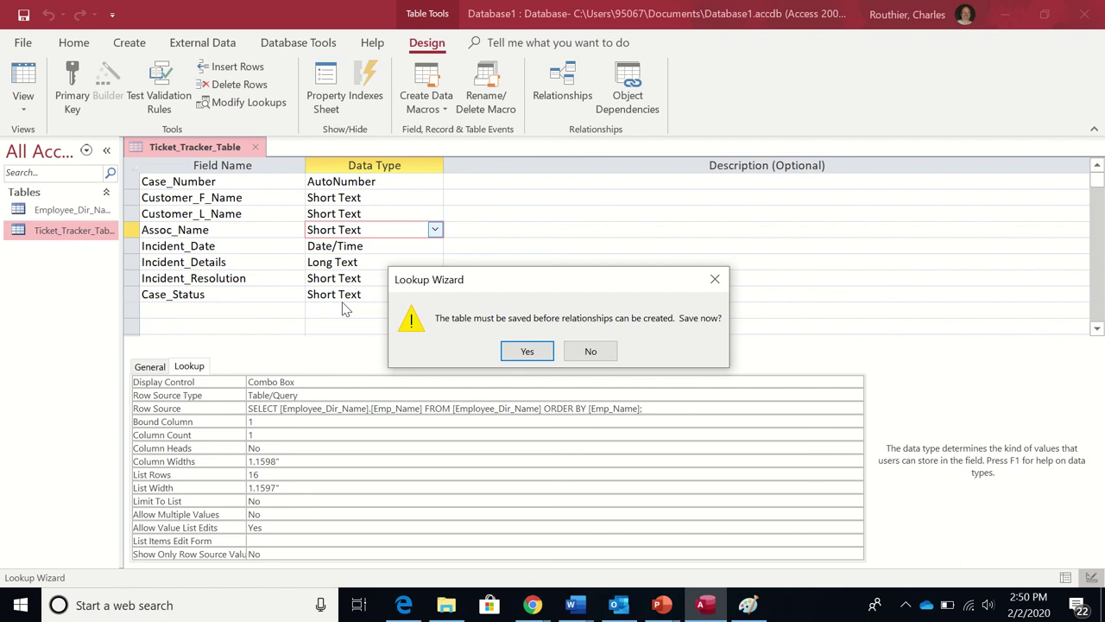
pyautogui.click(528, 351)
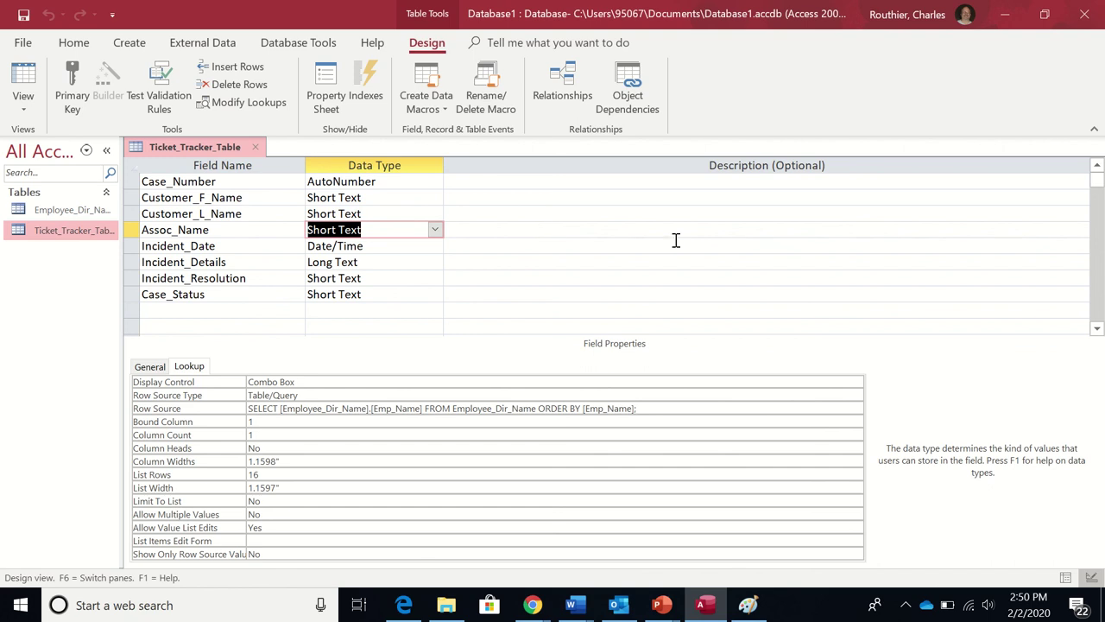
# Switch to Datasheet View and choose the same employee name from record 1's Assoc_Name lookup list.
pyautogui.click(23, 99)
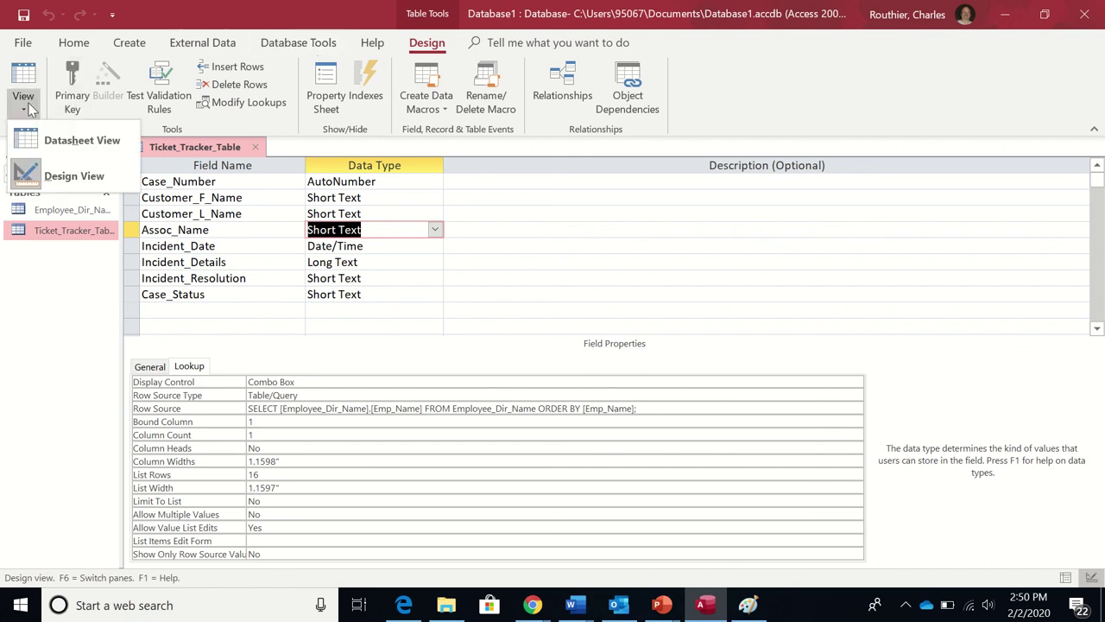
pyautogui.click(87, 143)
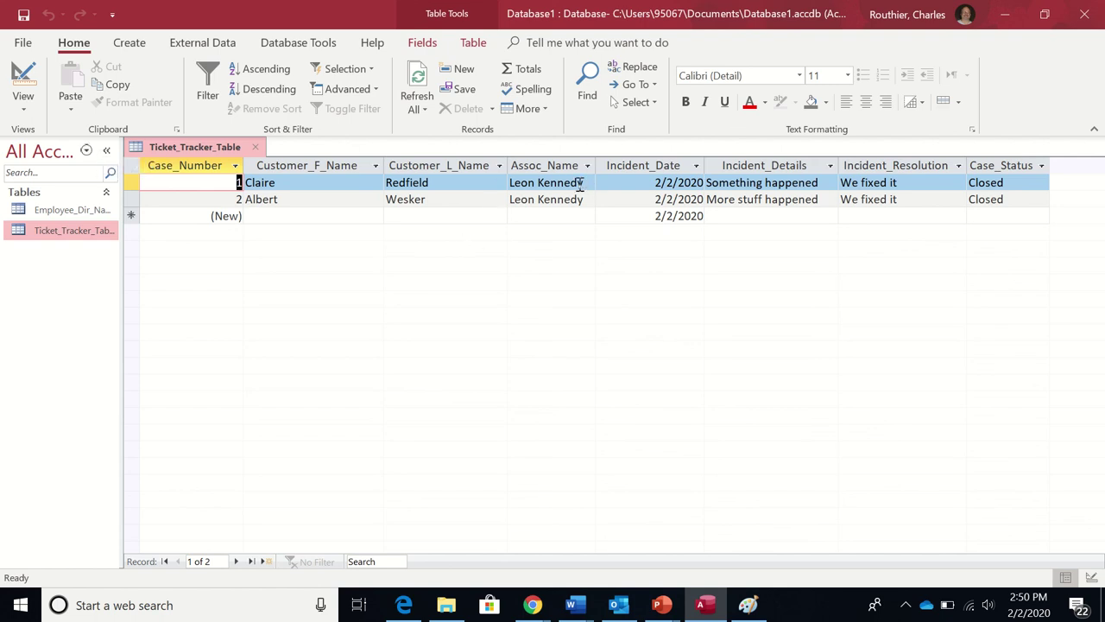
pyautogui.click(551, 183)
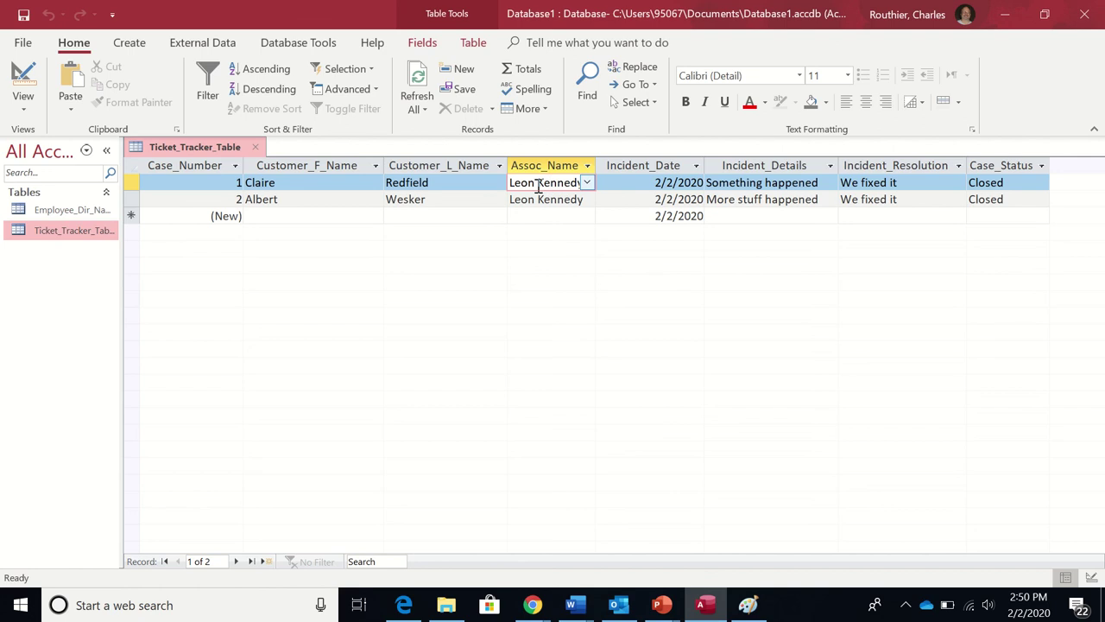
pyautogui.click(587, 185)
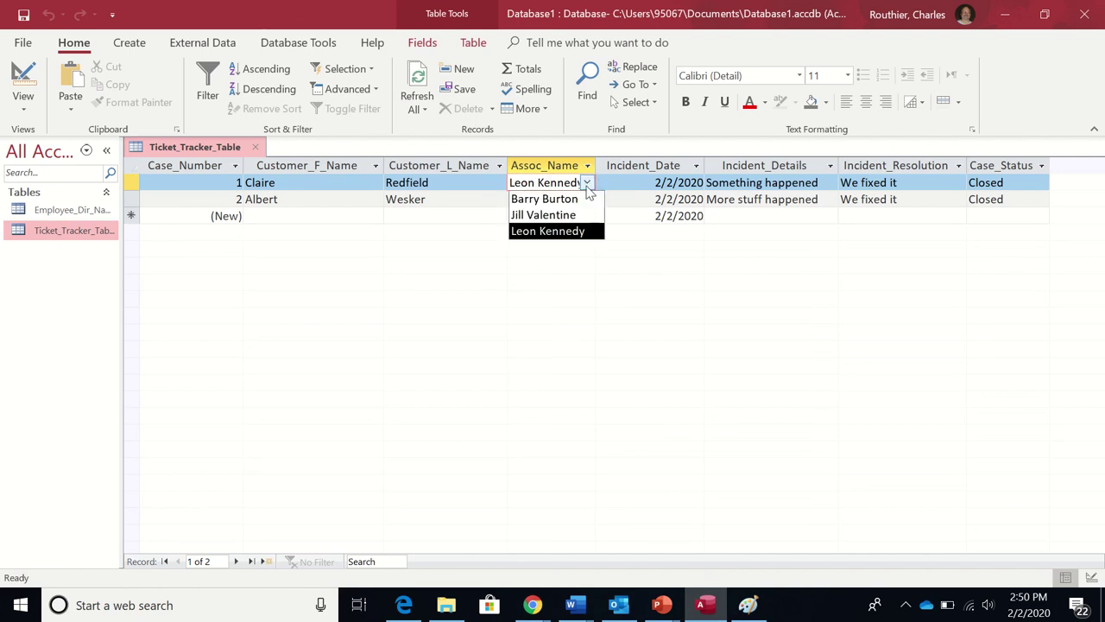
pyautogui.click(591, 231)
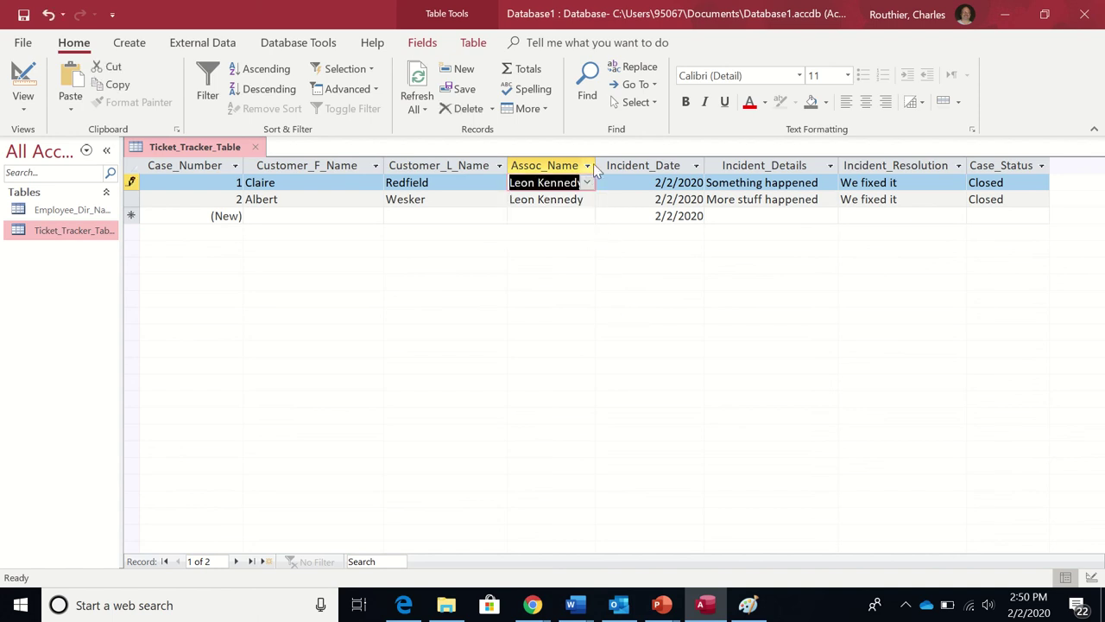
# Widen the Assoc_Name and Incident_Details columns and narrow the Incident_Date column.
pyautogui.moveTo(596, 163); pyautogui.dragTo(620, 164)
pyautogui.moveTo(727, 165); pyautogui.dragTo(698, 165)
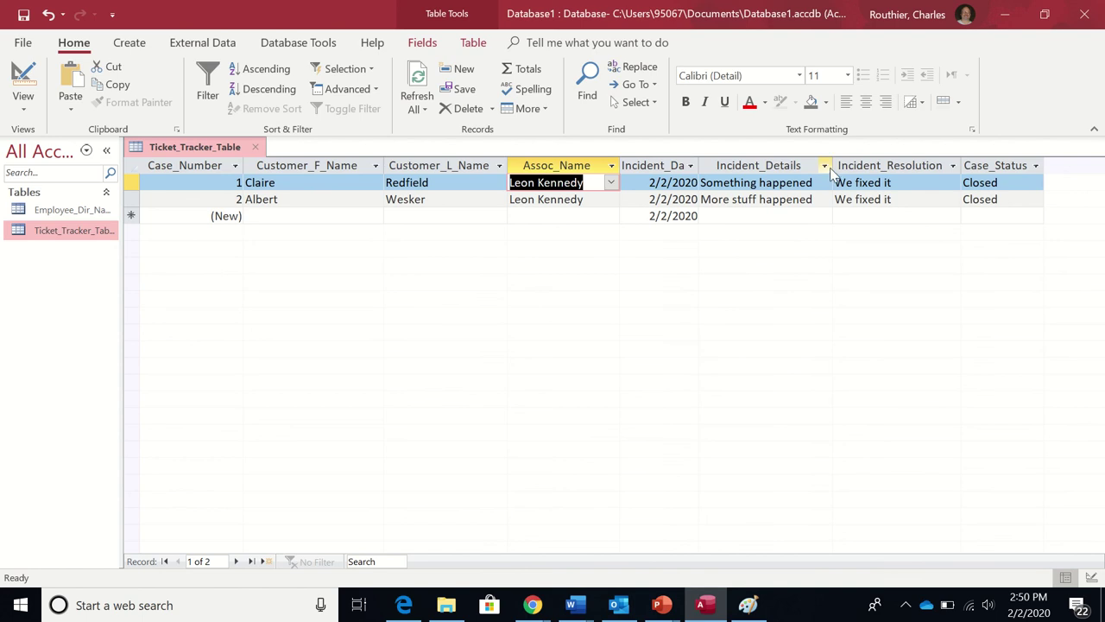
pyautogui.moveTo(831, 165); pyautogui.dragTo(846, 165)
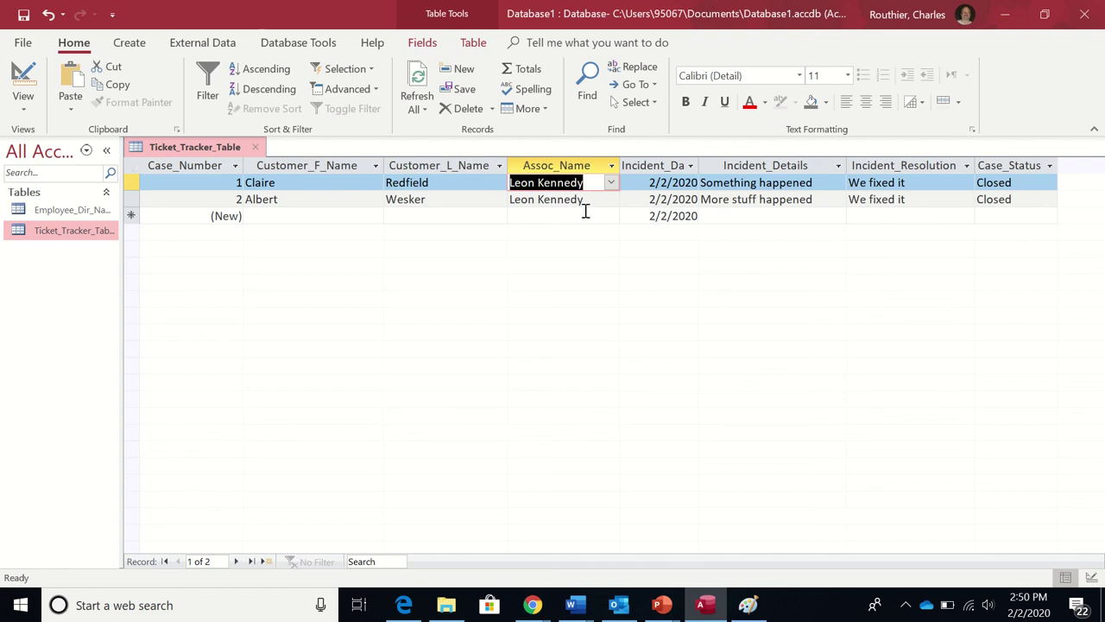
pyautogui.click(612, 183)
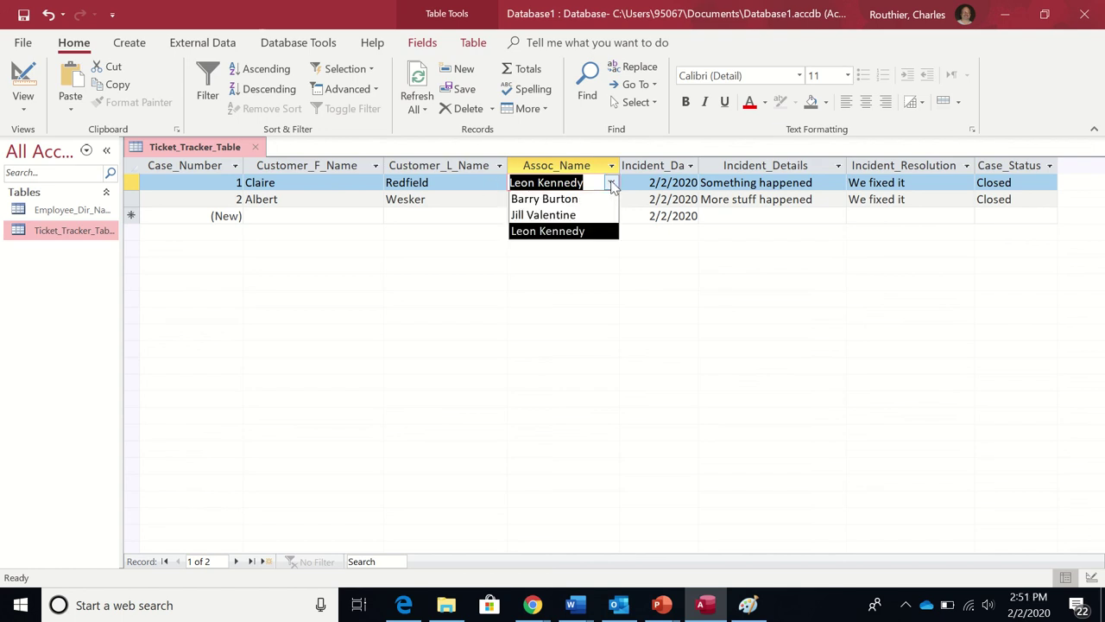
pyautogui.click(613, 183)
pyautogui.click(1050, 182)
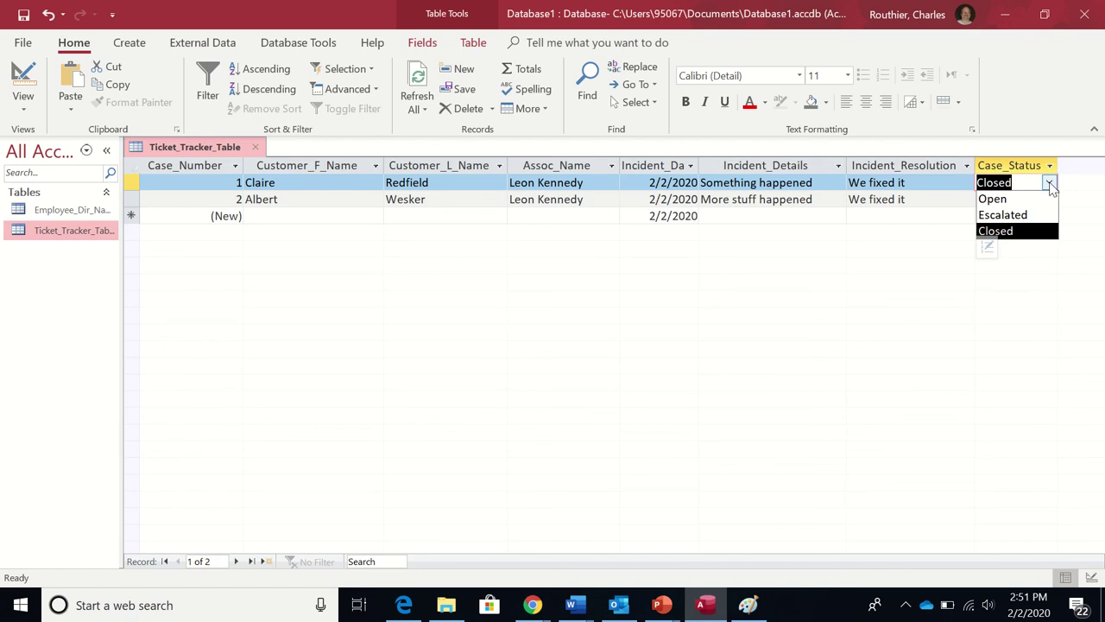
pyautogui.click(1050, 184)
pyautogui.click(1050, 185)
pyautogui.click(1050, 185)
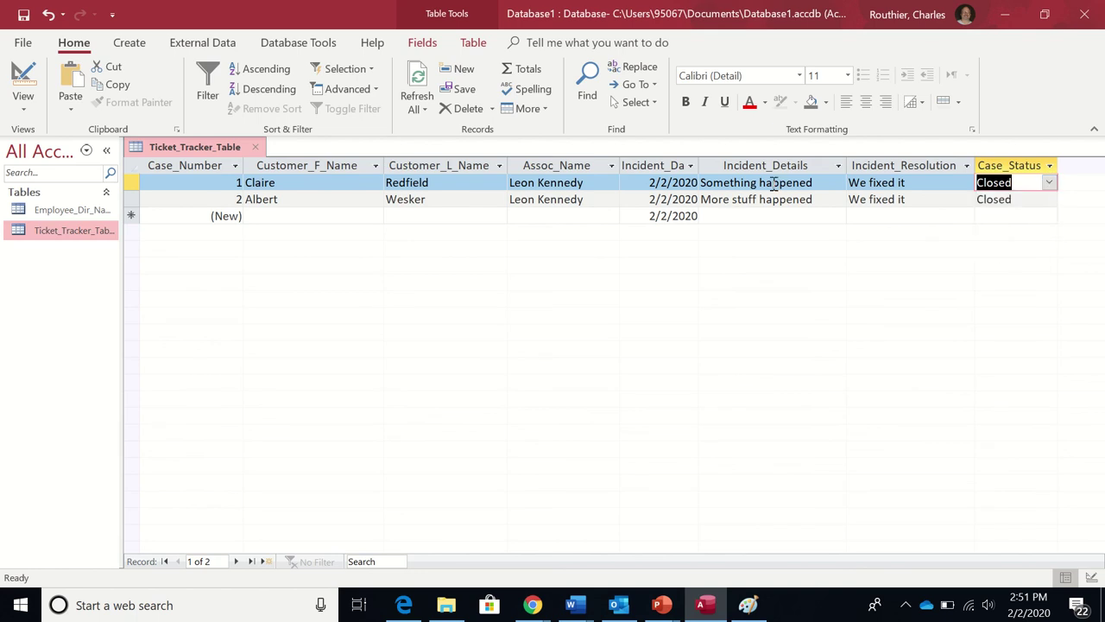
pyautogui.click(609, 189)
pyautogui.click(612, 185)
pyautogui.click(611, 186)
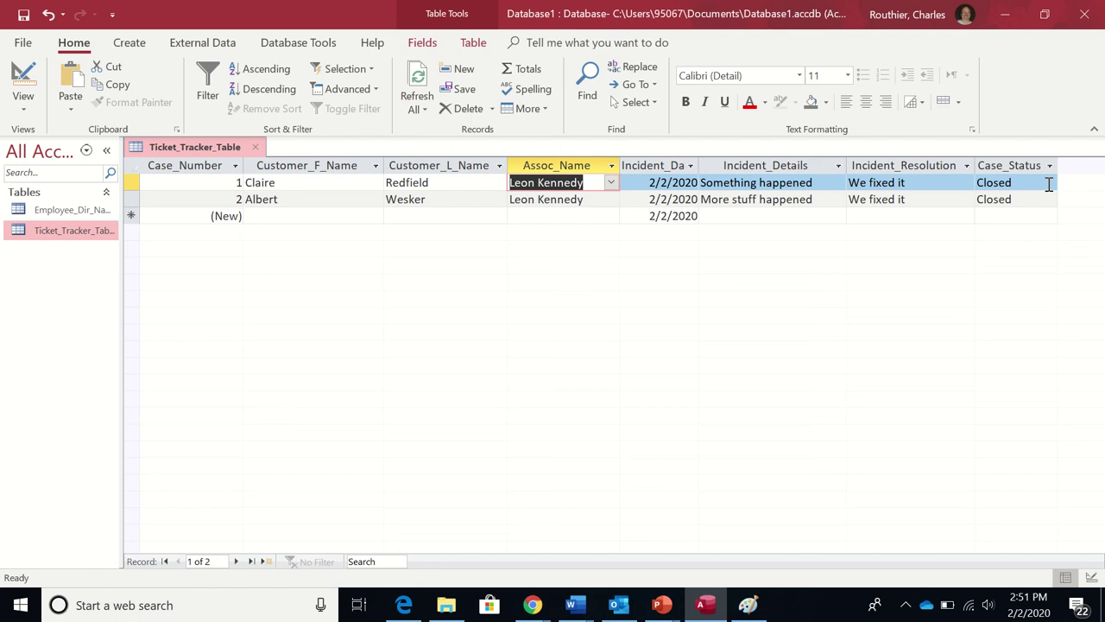
pyautogui.click(611, 185)
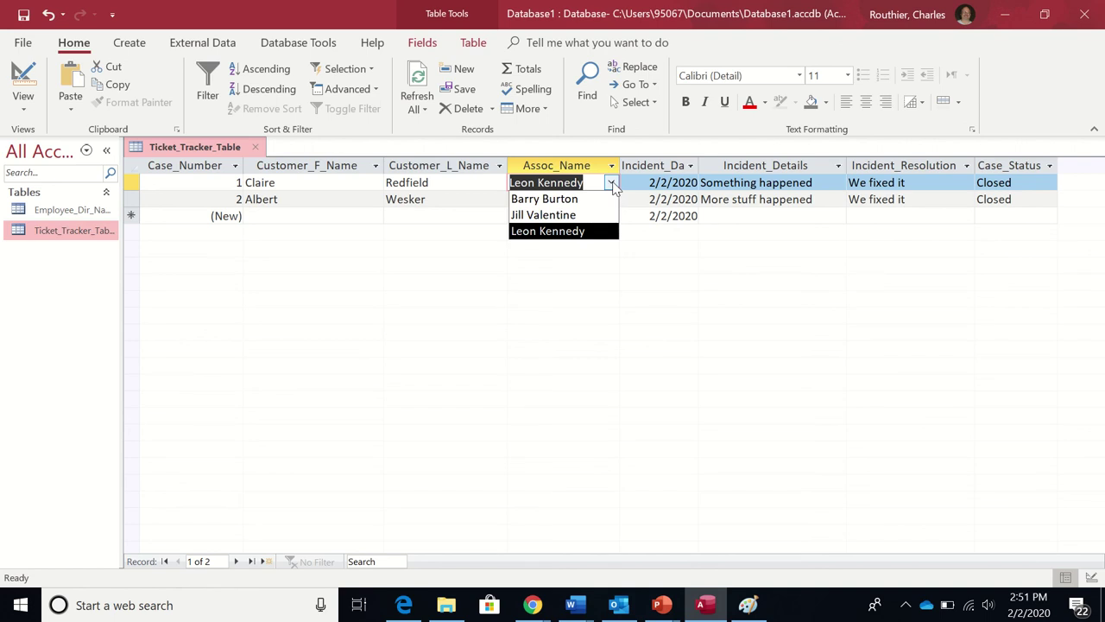
pyautogui.click(612, 185)
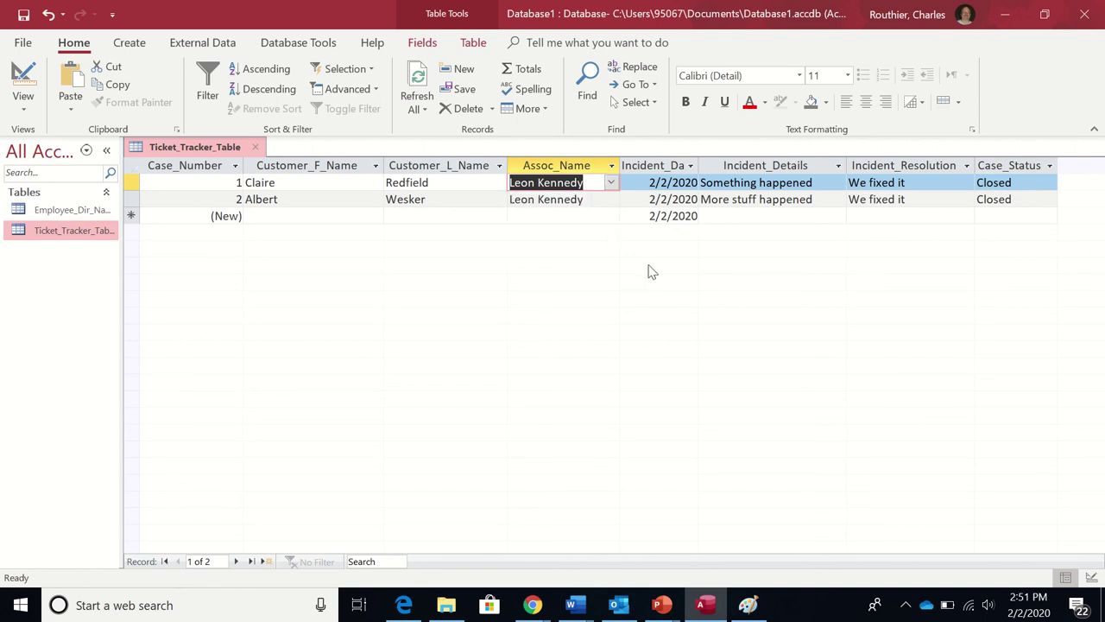